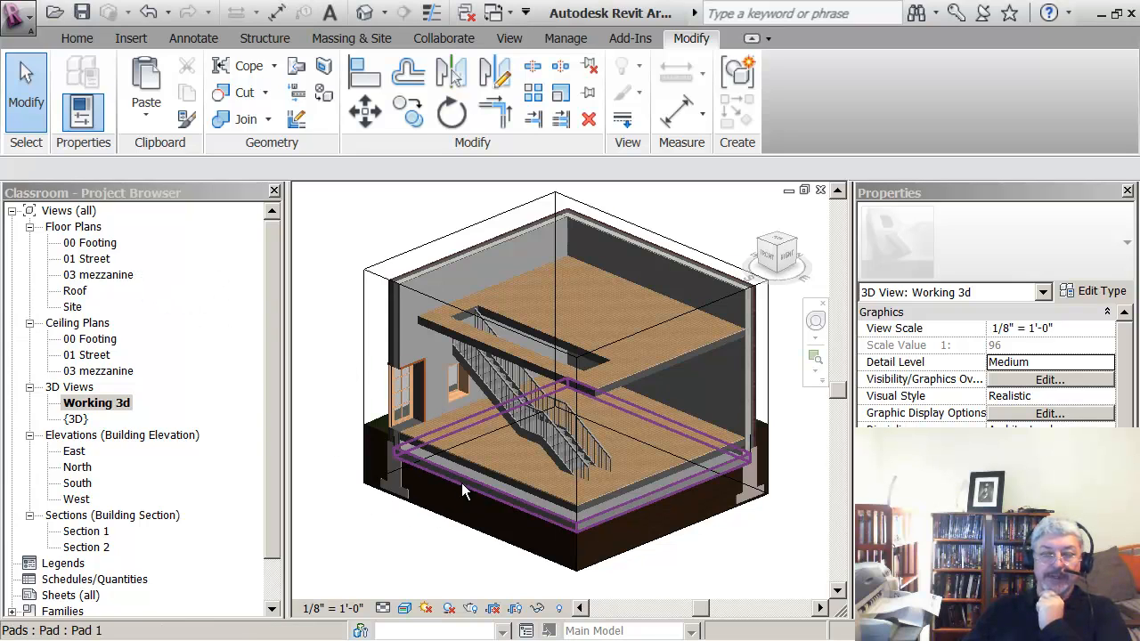
Set the base offset of the stair between the street level and the mezzanine to 2' 0"
left_click(532, 442)
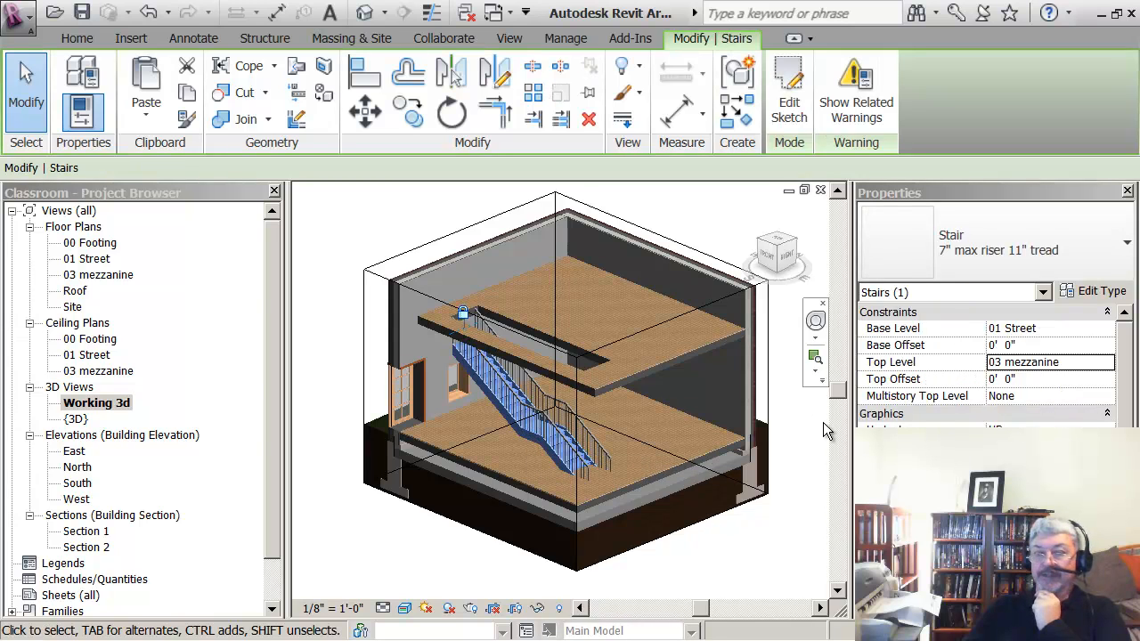
left_click(1037, 344)
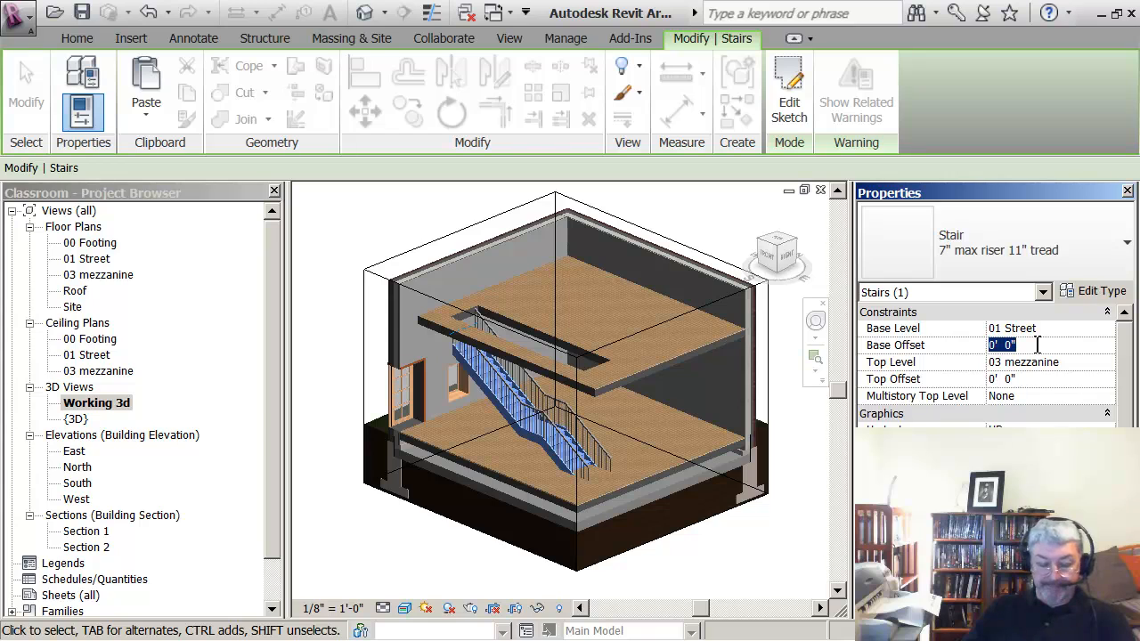
type("2")
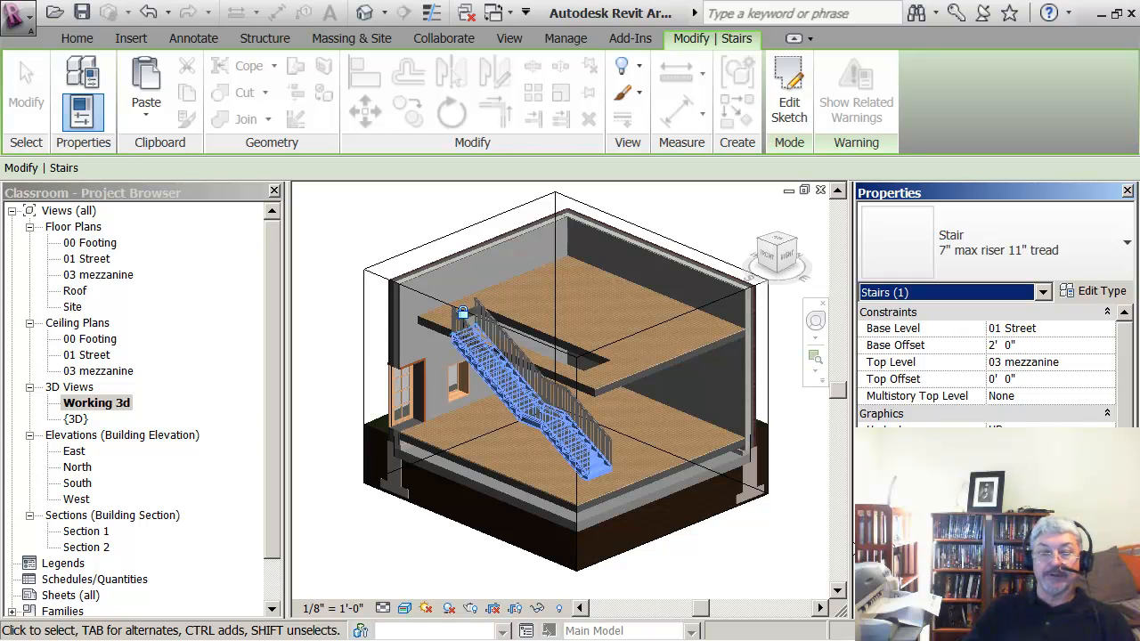
left_click(809, 535)
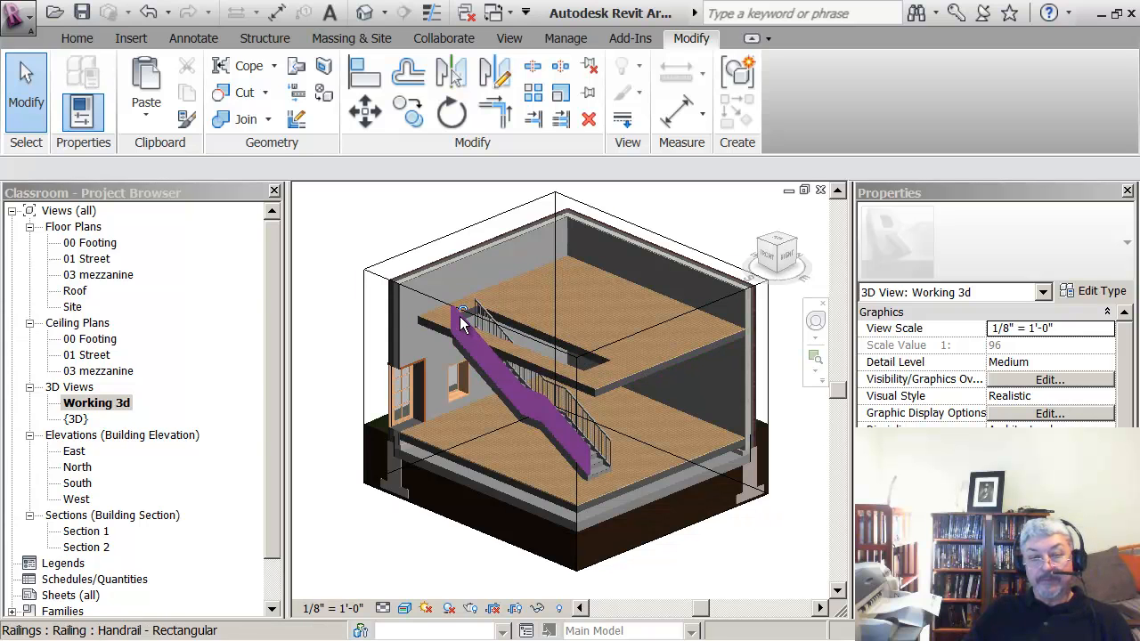
Try to set the stair's top offset to 2' 0" above the mezzanine level, and cancel the change
scroll(542, 387, "down", 2)
middle_click_drag(554, 401, 585, 463)
scroll(534, 427, "up", 3)
middle_click_drag(518, 393, 460, 405, "shift")
scroll(539, 372, "up", 6)
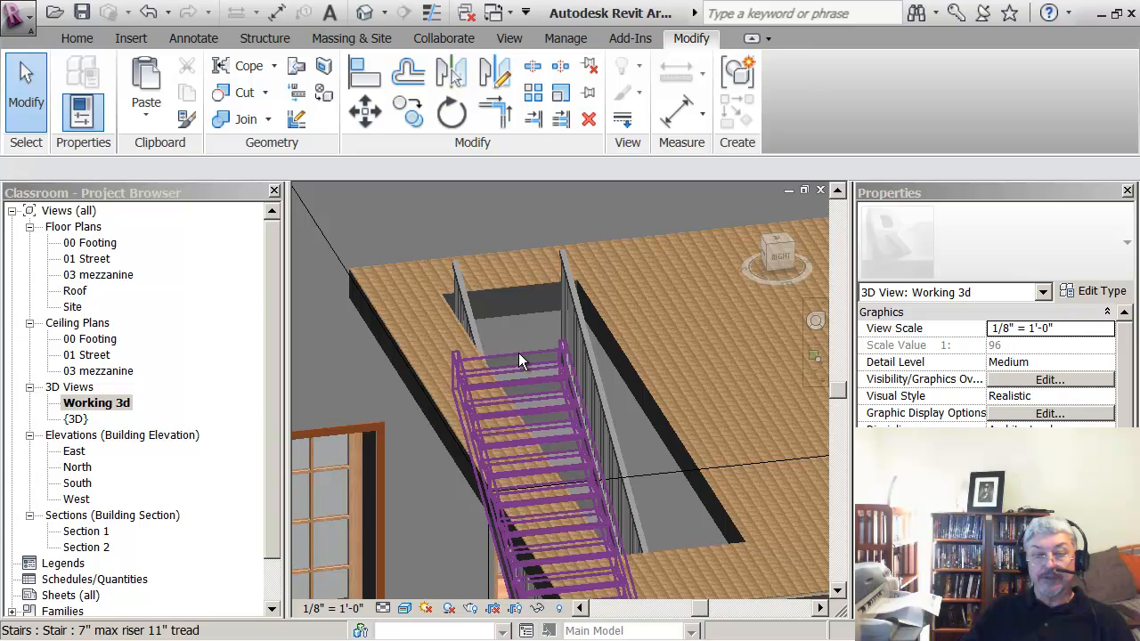
left_click(519, 352)
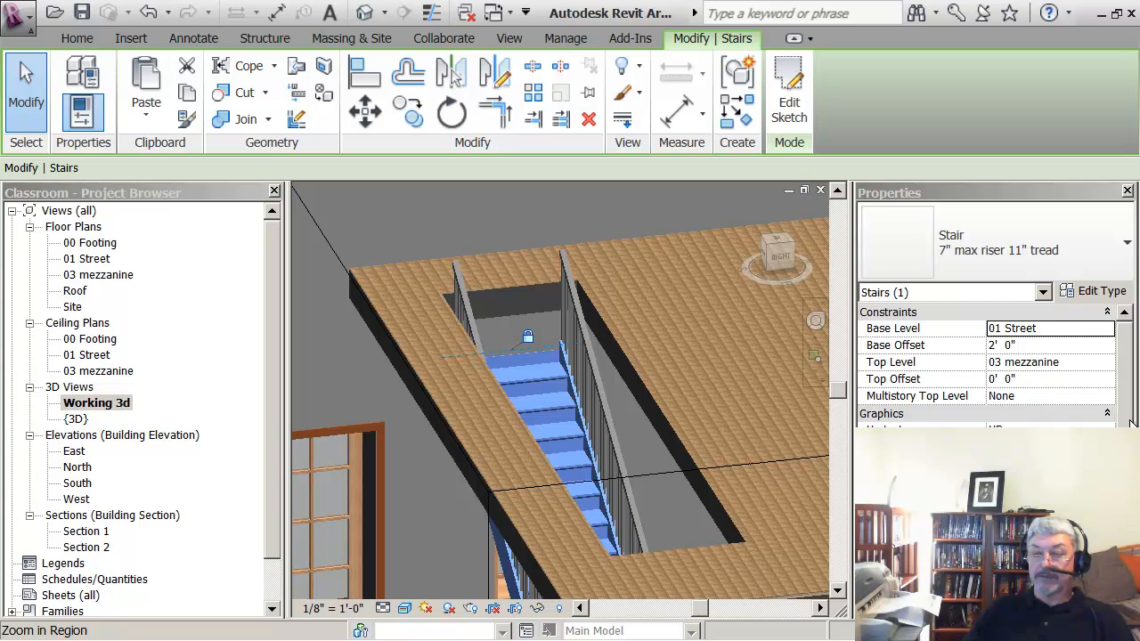
left_click(1127, 419)
scroll(988, 365, "down", 1)
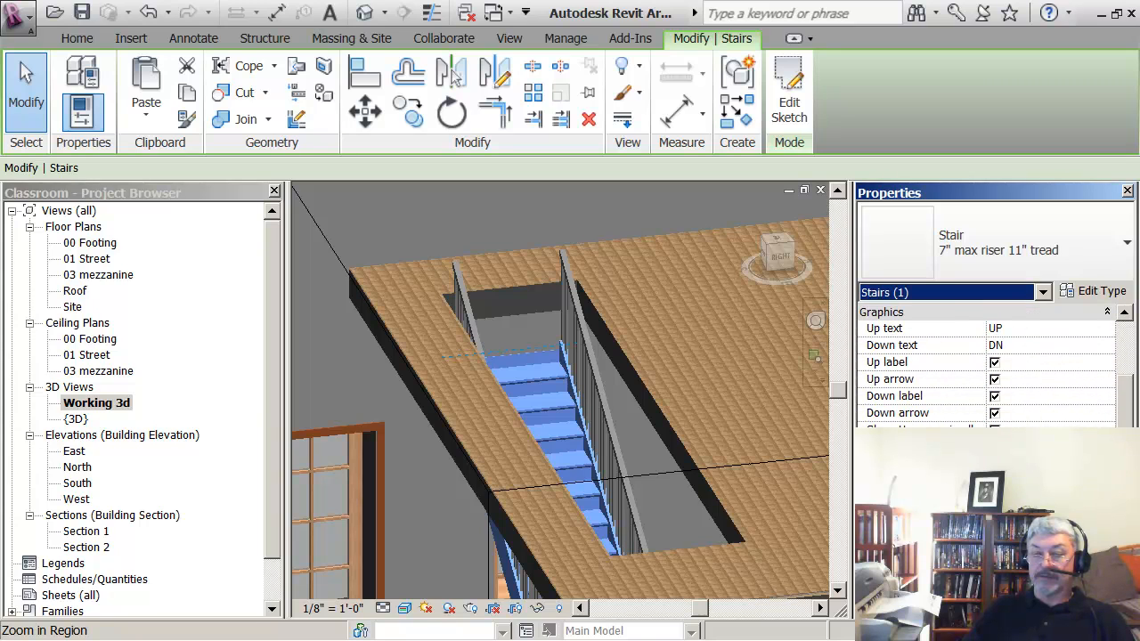
scroll(989, 365, "up", 3)
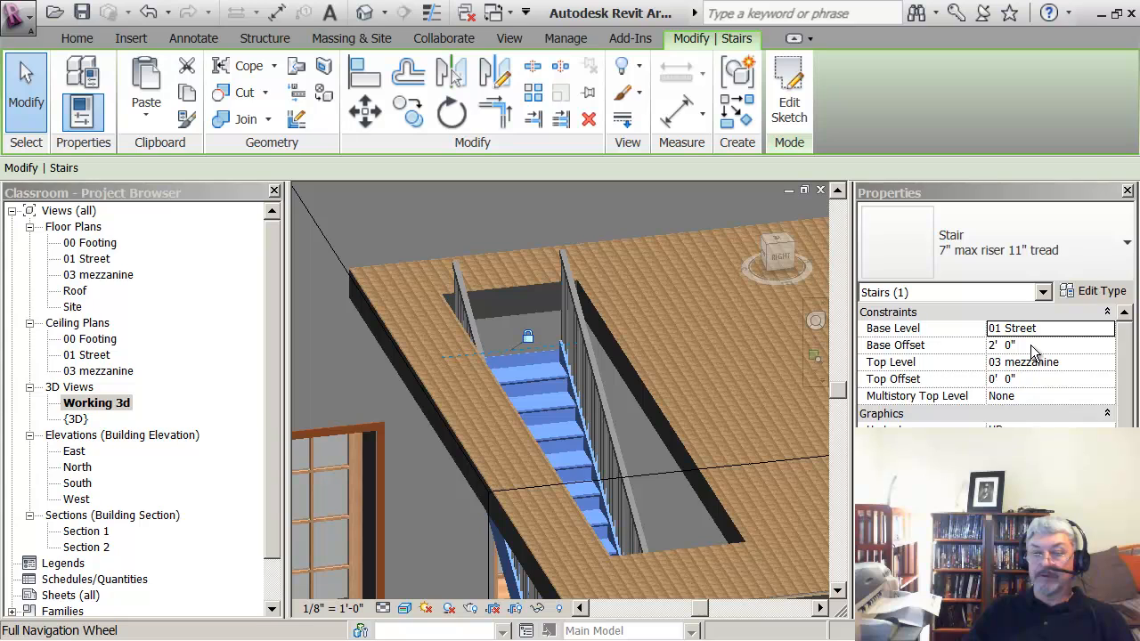
left_click(1044, 379)
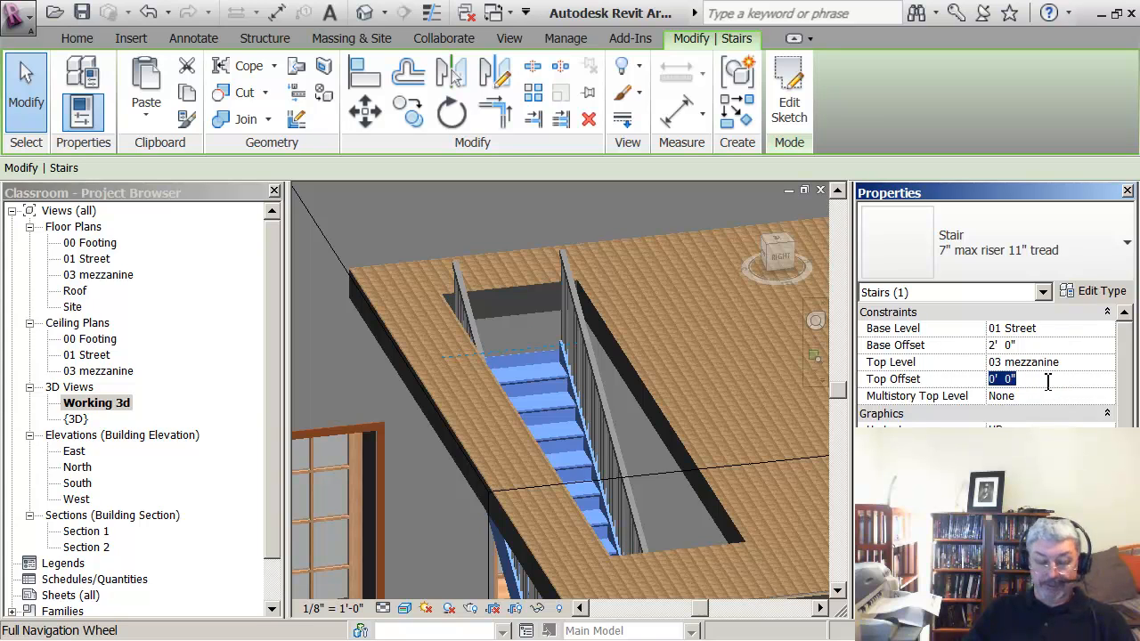
type("2")
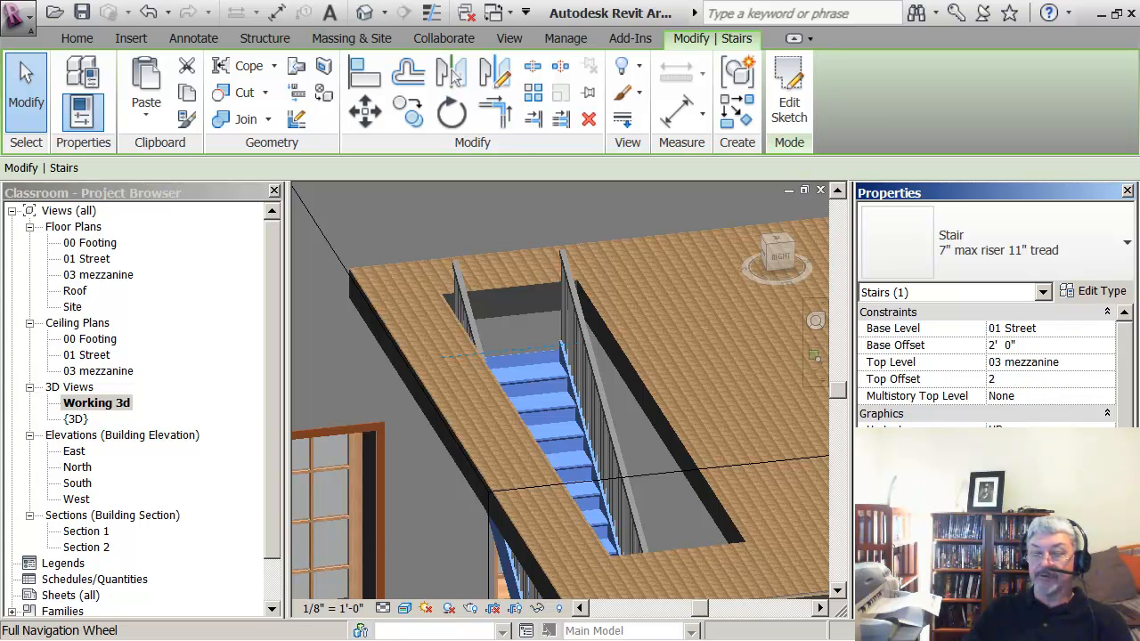
key("Return")
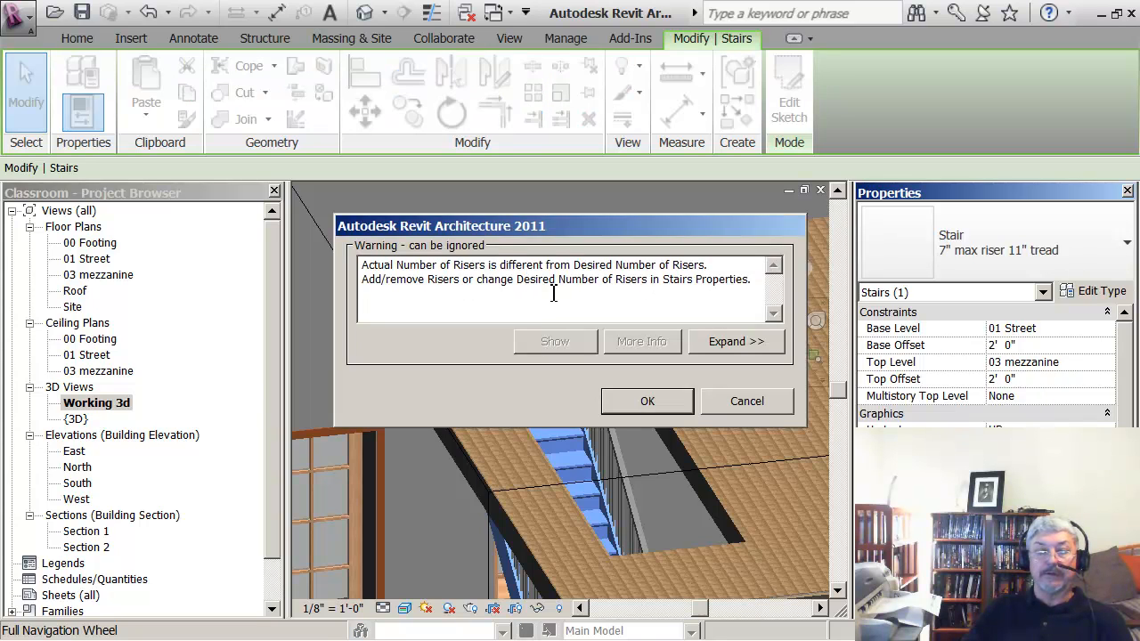
left_click(743, 401)
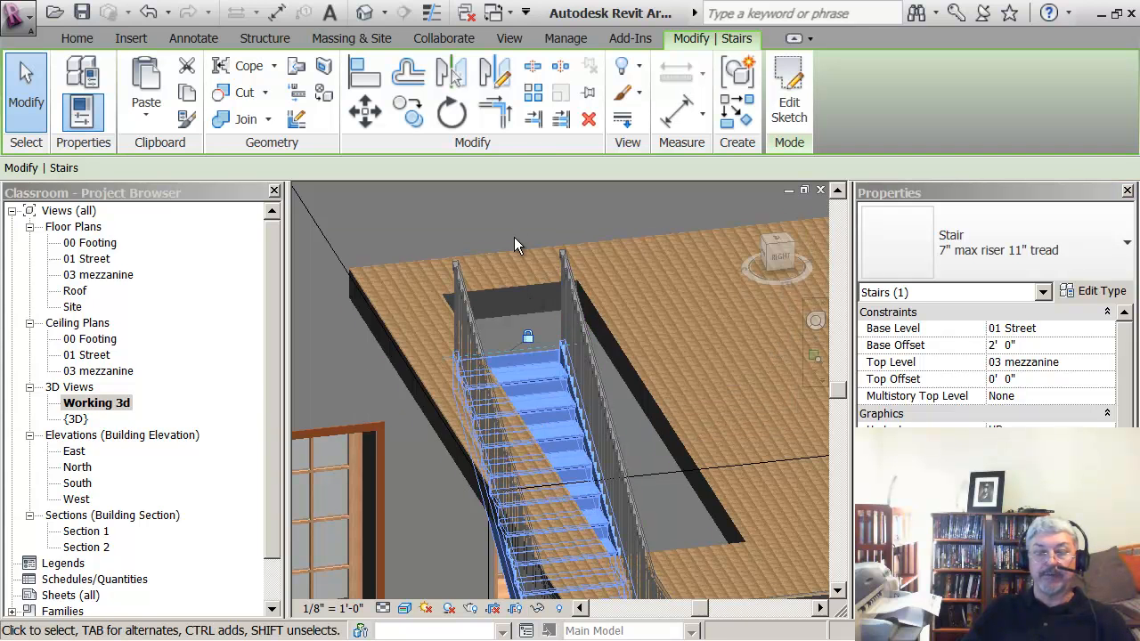
Examine the whole stair between the street floor and the mezzanine in the 3D view
scroll(516, 247, "down", 5)
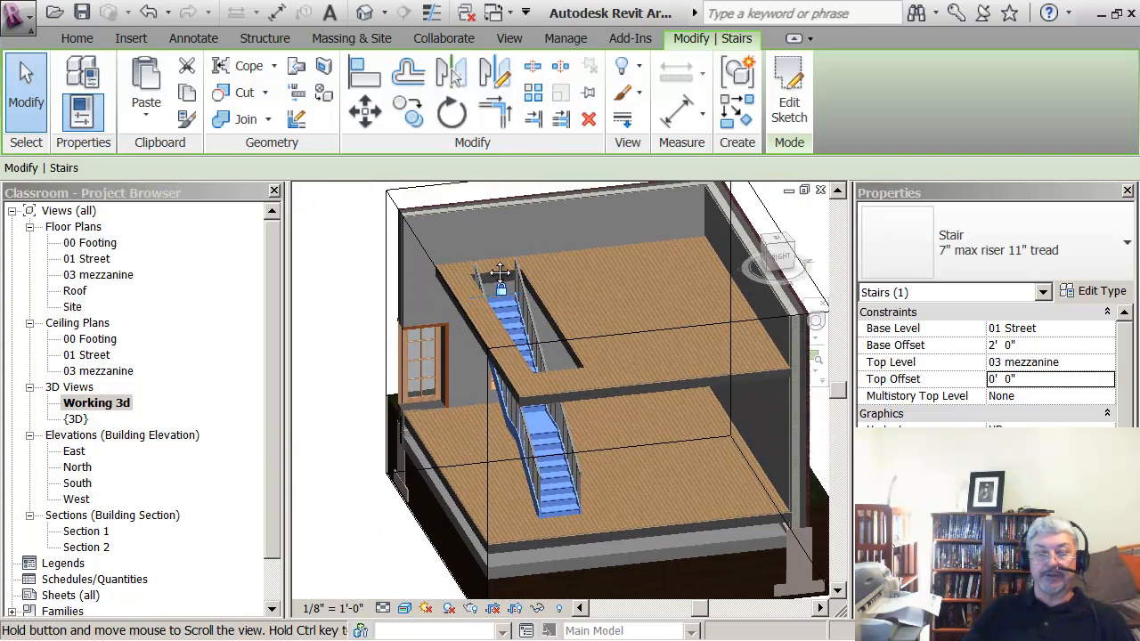
middle_click_drag(588, 440, 536, 361, "shift")
key("Escape")
scroll(469, 316, "up", 1)
scroll(469, 318, "down", 3)
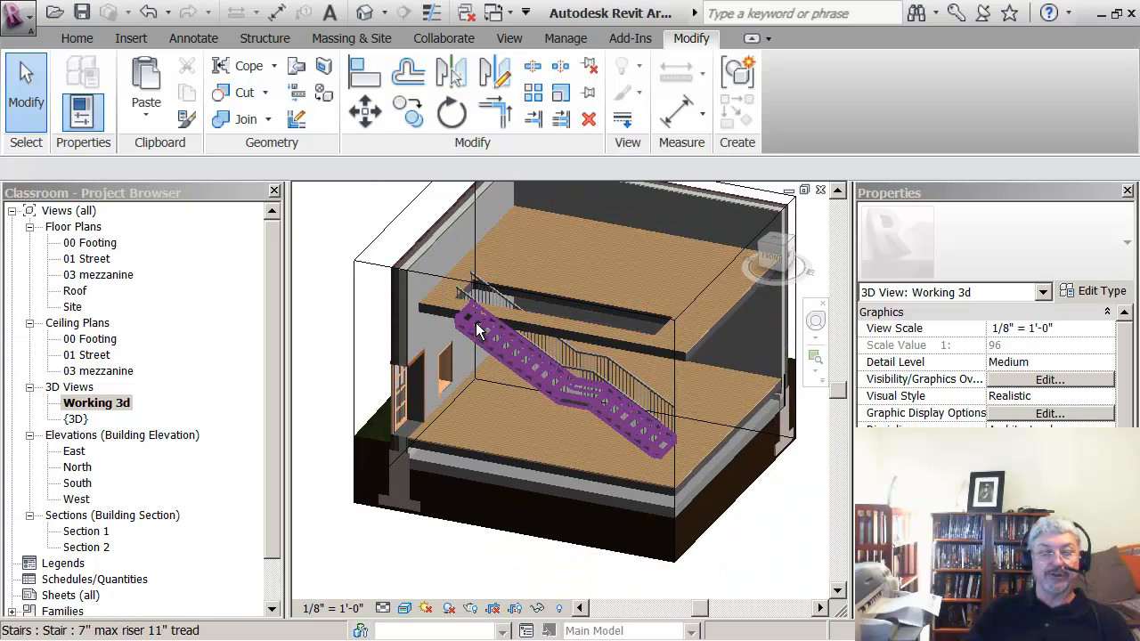
middle_click_drag(475, 328, 487, 411)
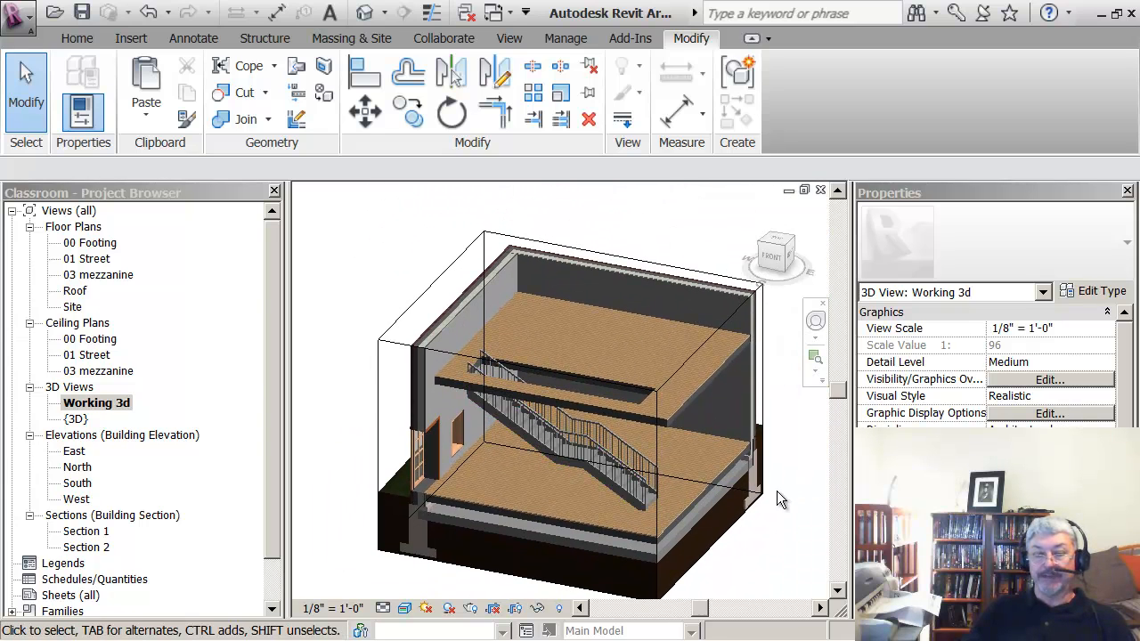
middle_click_drag(779, 505, 770, 479)
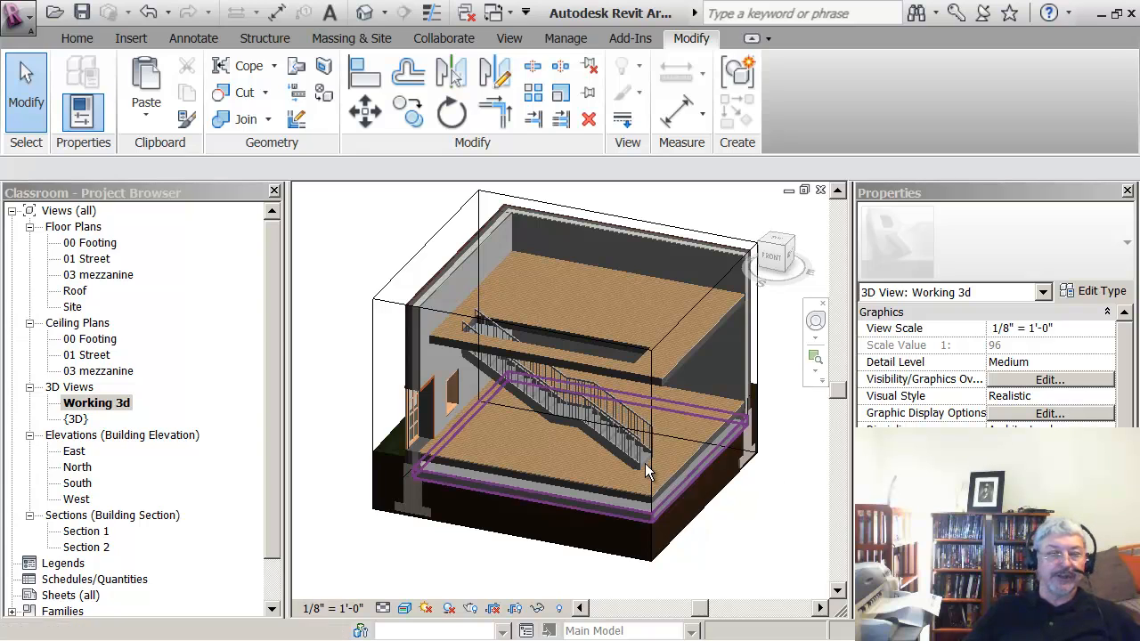
In the 01 Street floor plan, place a perspective camera just inside grid 3 at a 5' 6" offset, aimed past the stair and beyond grid 1
double_click(89, 259)
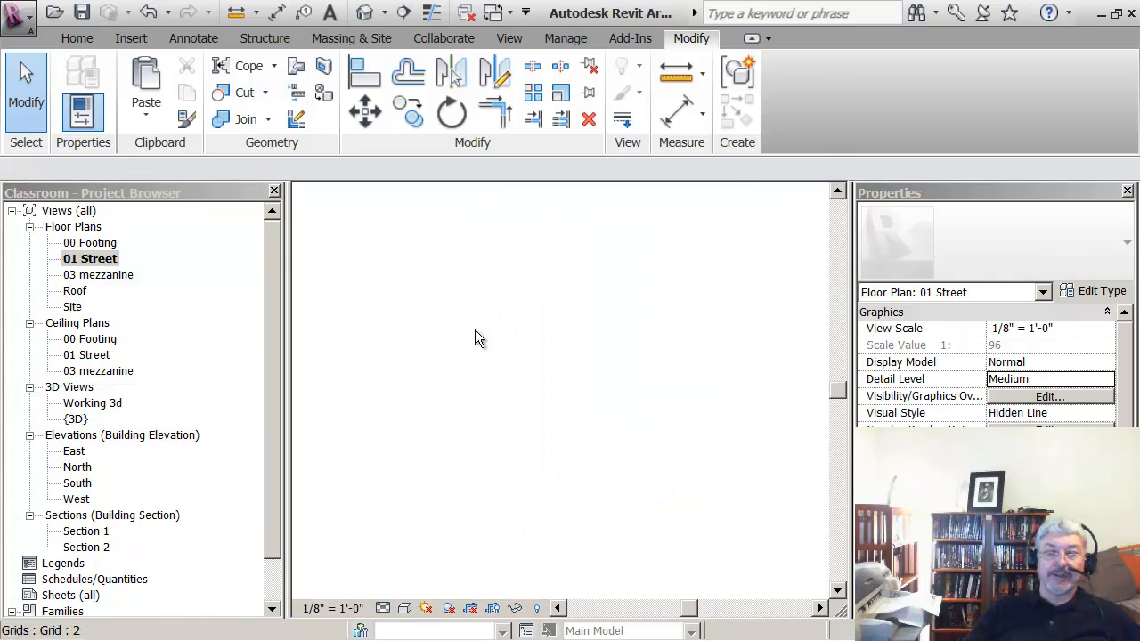
mouse_move(576, 383)
middle_mouse_down()
mouse_move(565, 333)
mouse_move(575, 338)
mouse_move(570, 360)
middle_mouse_up()
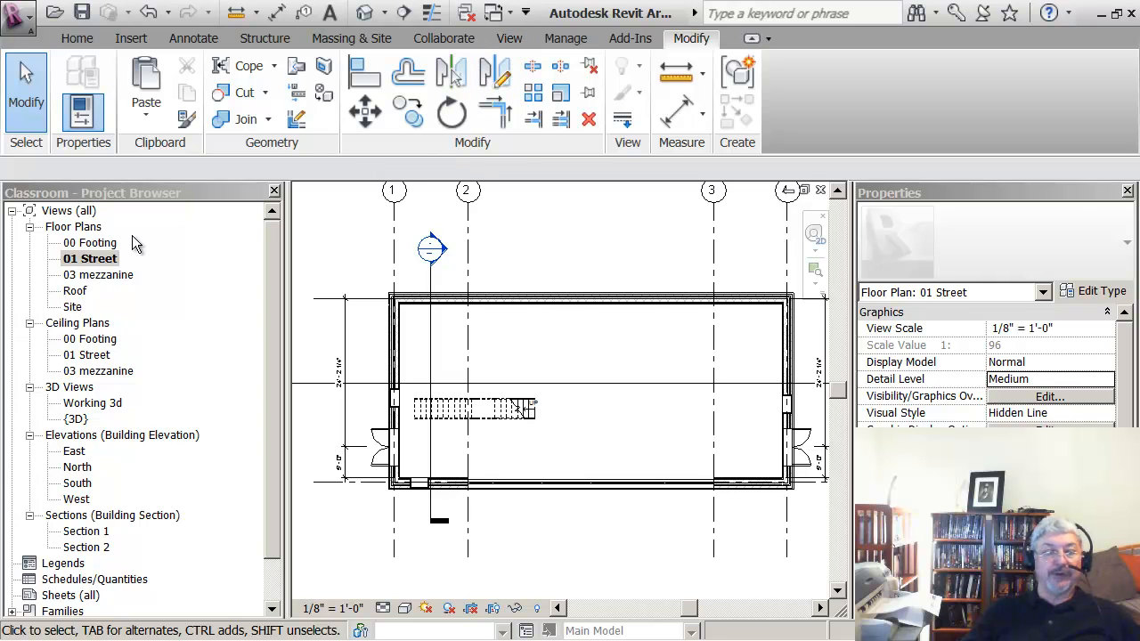
left_click(509, 40)
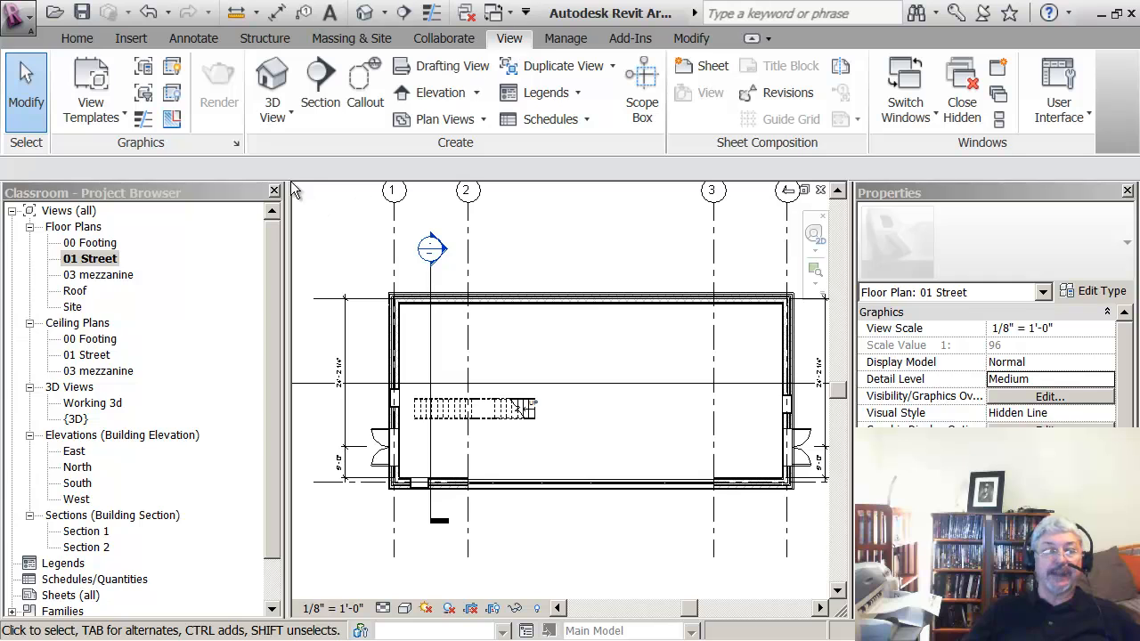
left_click(280, 118)
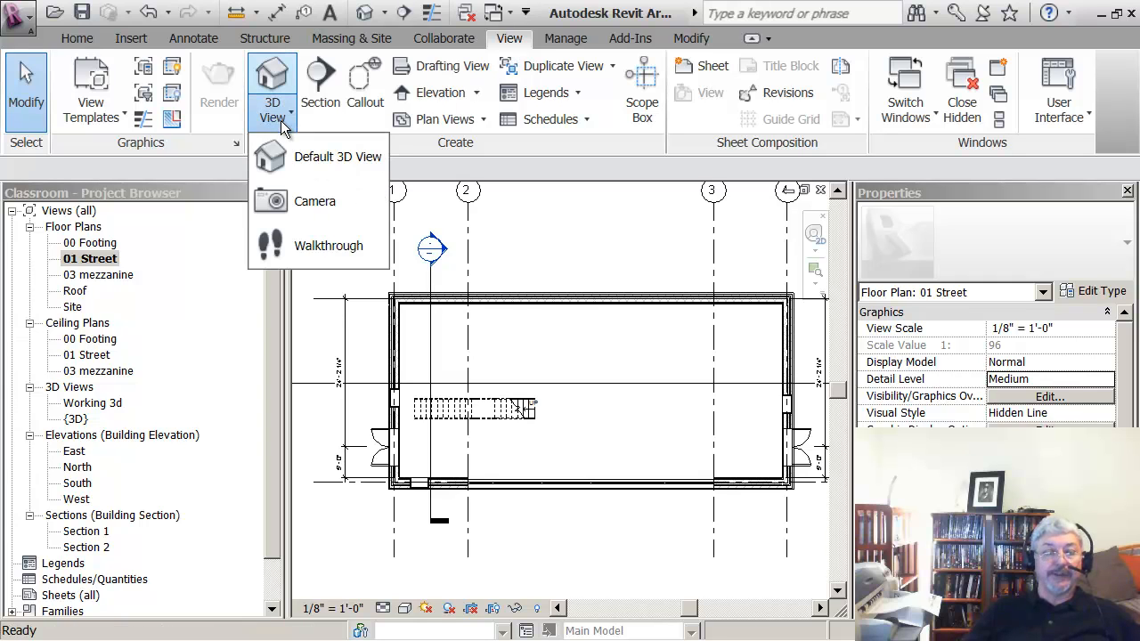
left_click(278, 200)
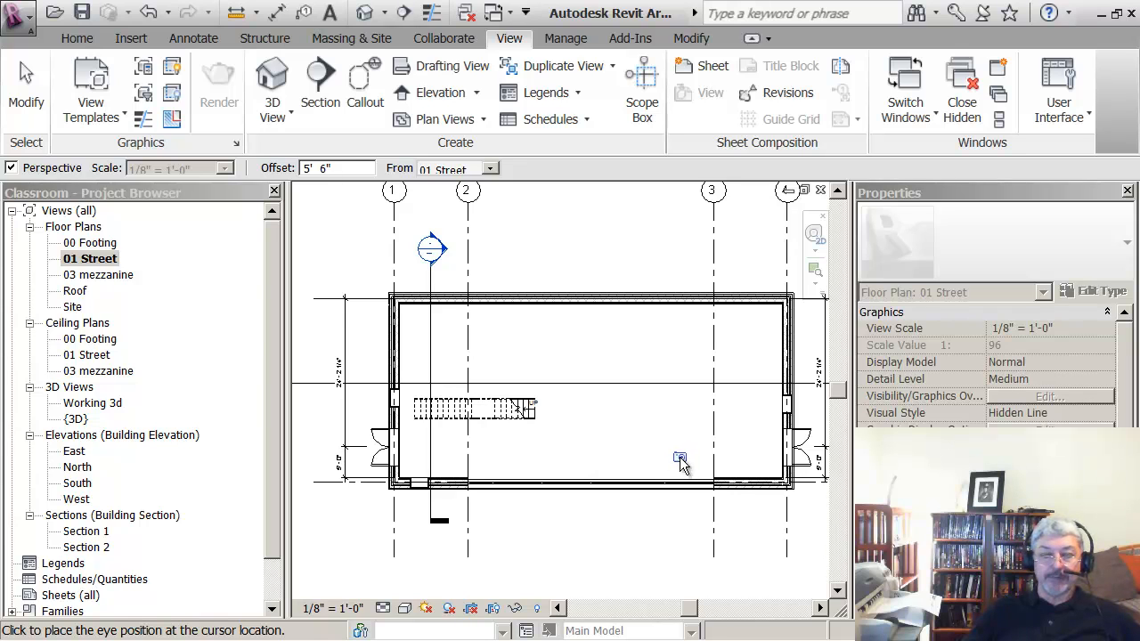
left_click(692, 445)
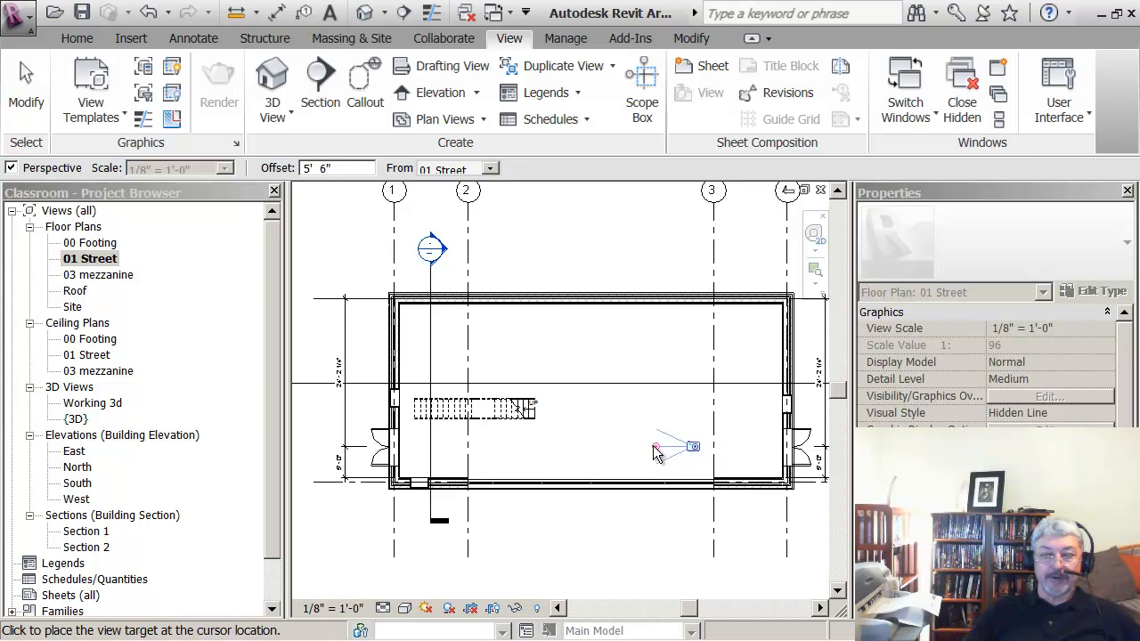
left_click(321, 409)
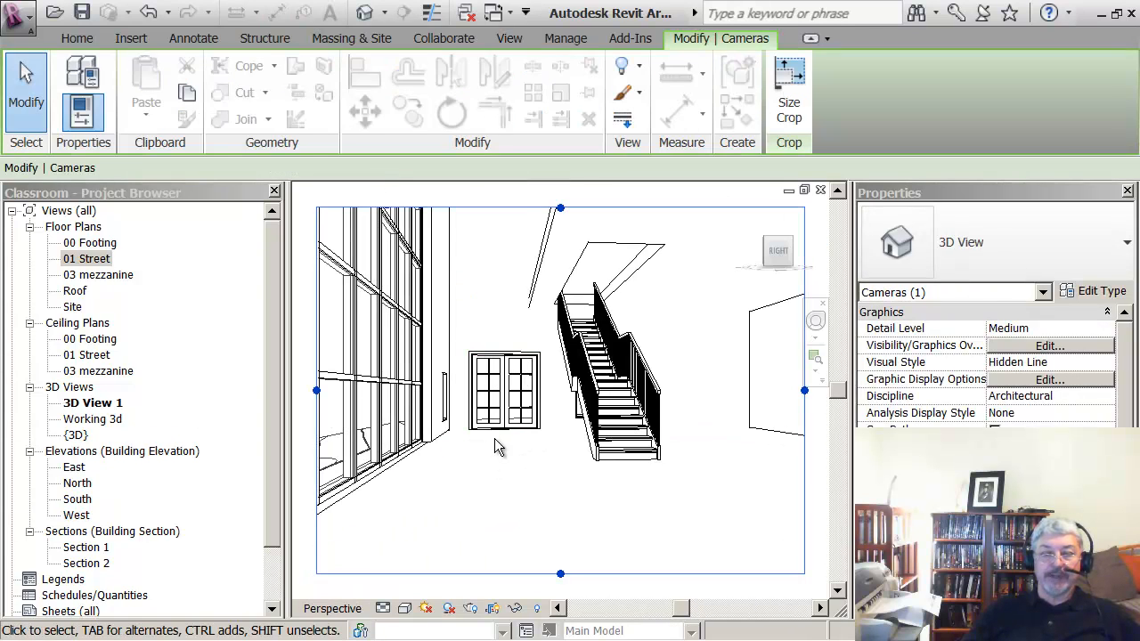
Enlarge the camera view's crop region upward and outward on both sides to show more of the room
scroll(523, 338, "down", 2)
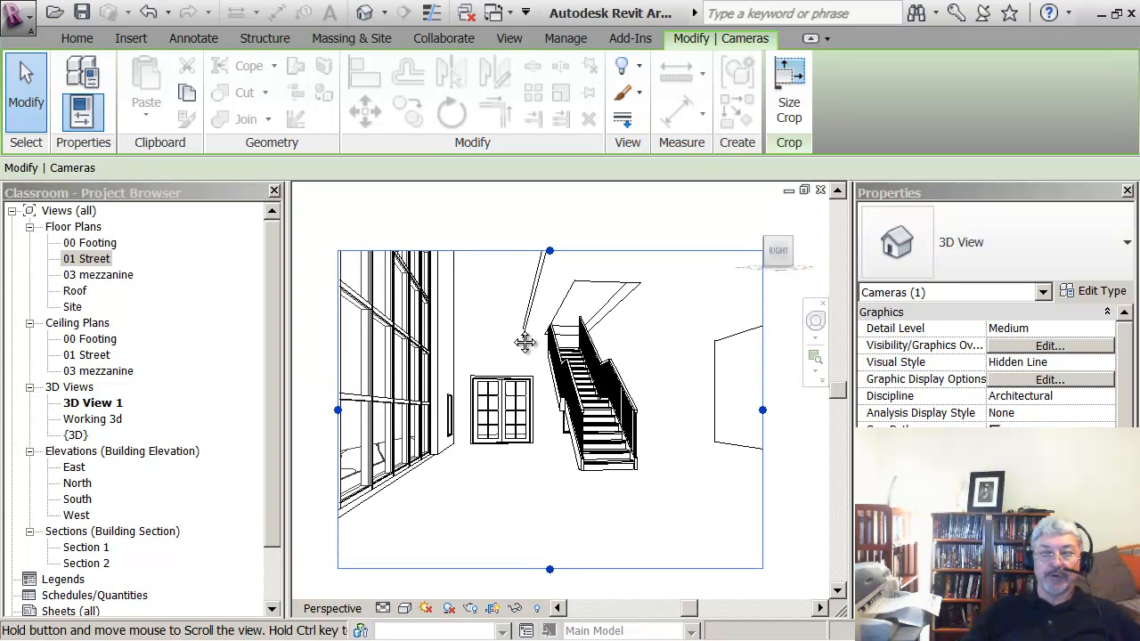
left_click_drag(551, 251, 555, 204)
left_click_drag(764, 387, 788, 386)
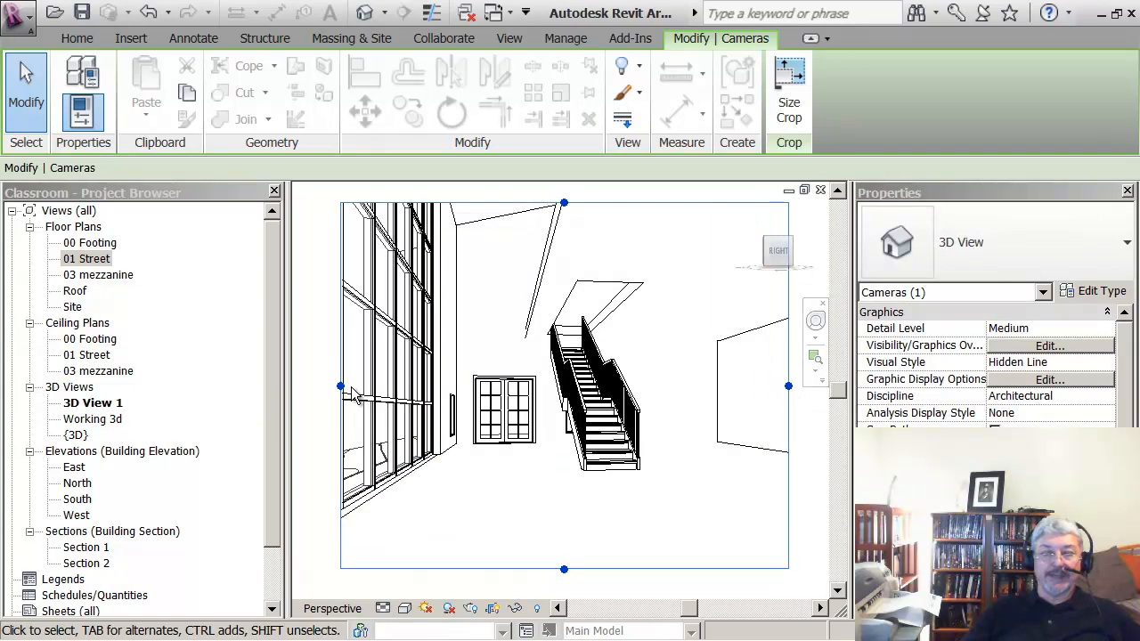
left_click_drag(340, 385, 323, 386)
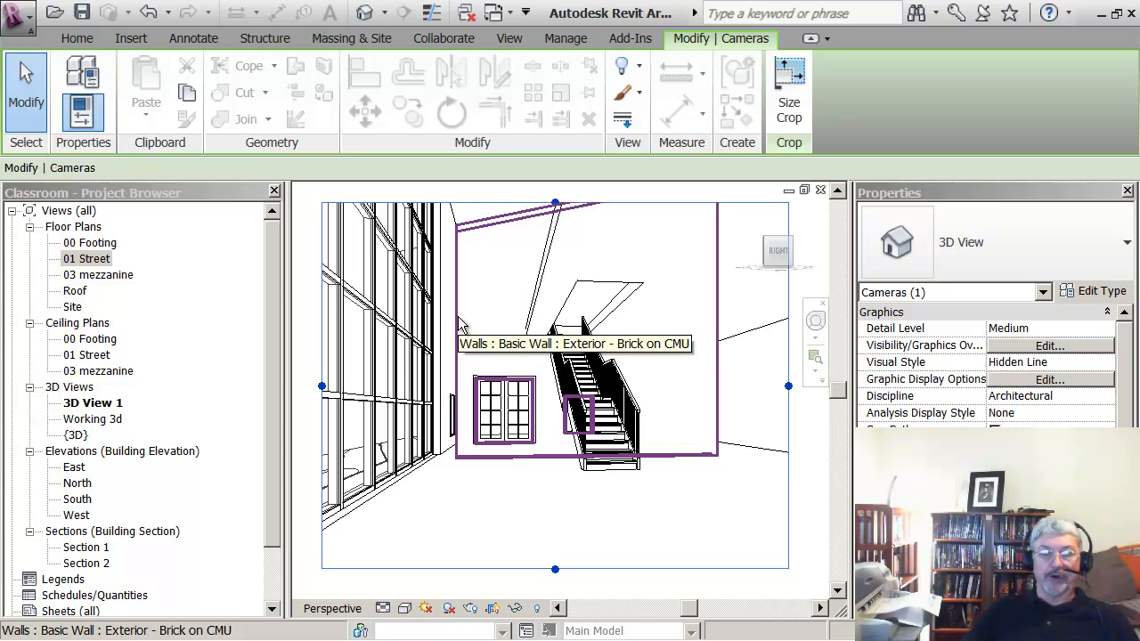
Rename the new camera view "to stair"
right_click(101, 406)
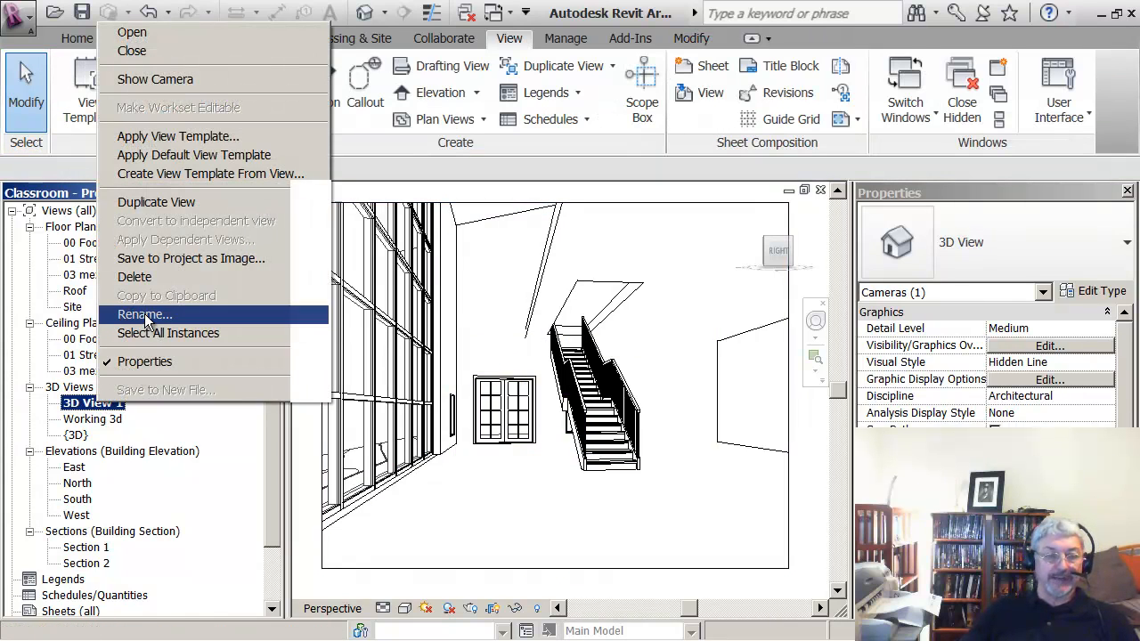
left_click(144, 314)
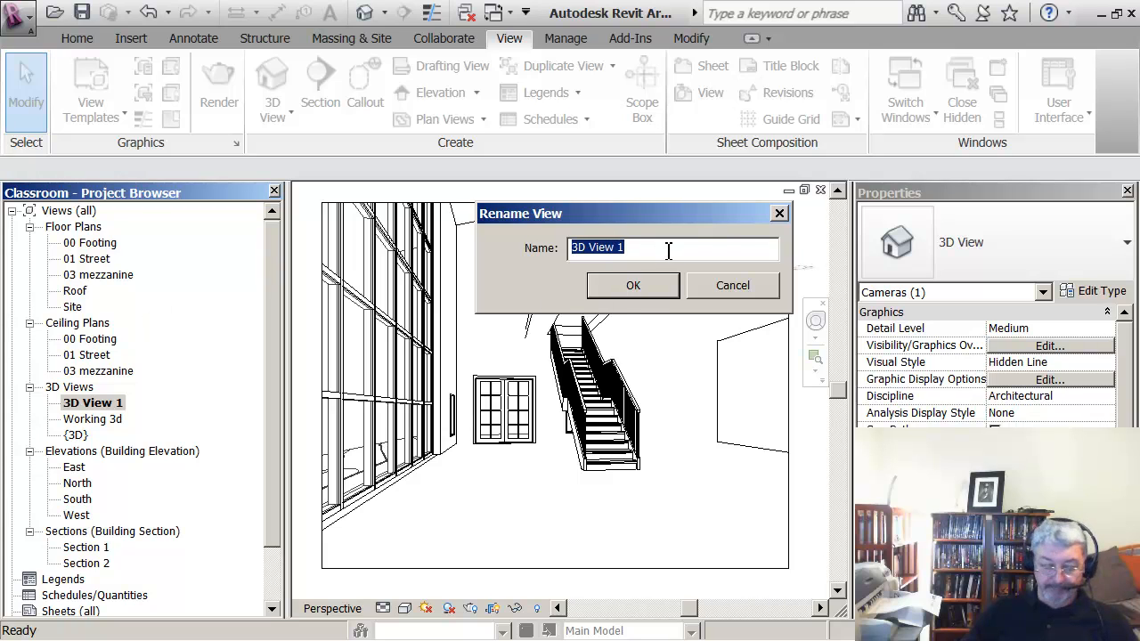
type("to stair")
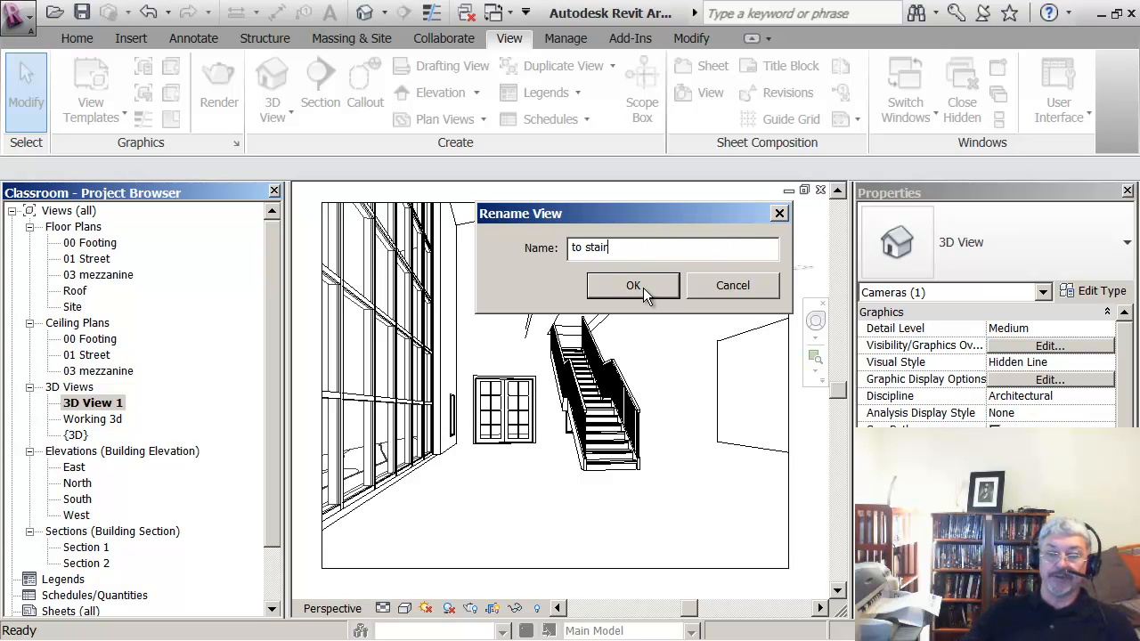
left_click(643, 288)
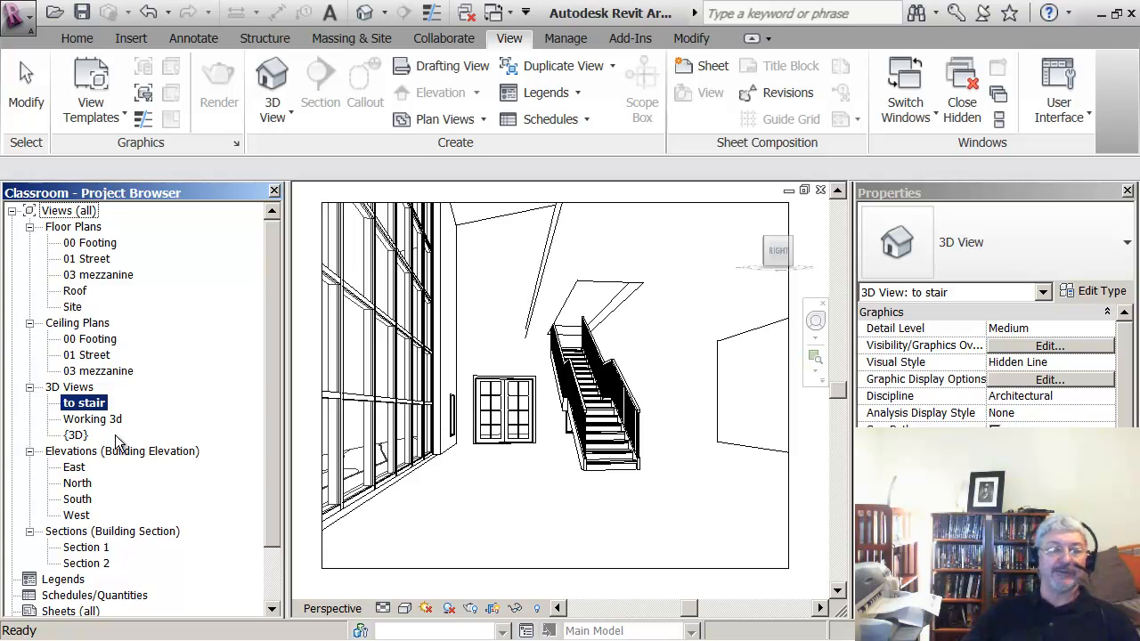
left_click(568, 504)
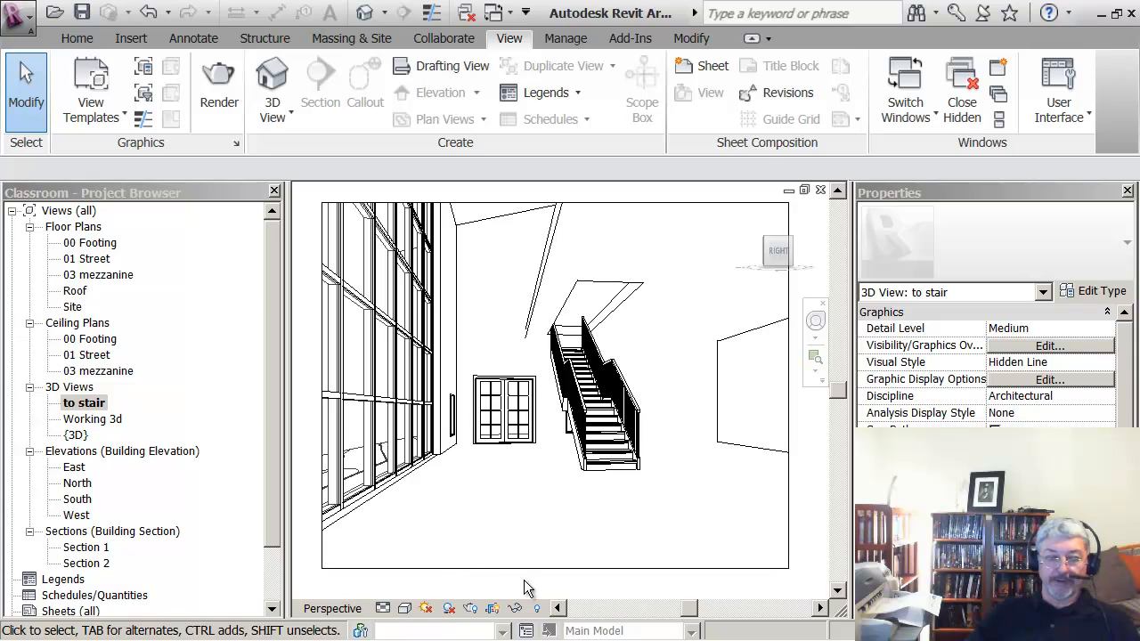
Render the stair camera view at Draft quality and screen resolution with the Exterior: Sun only scheme, and close the rendering settings
left_click(471, 609)
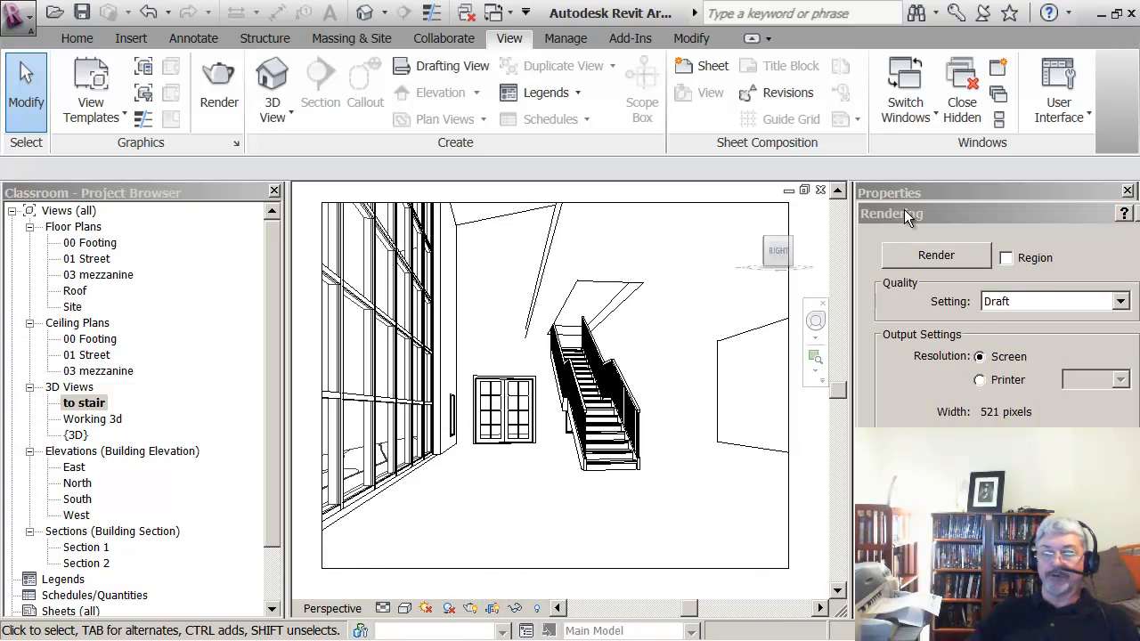
left_click_drag(904, 209, 863, 62)
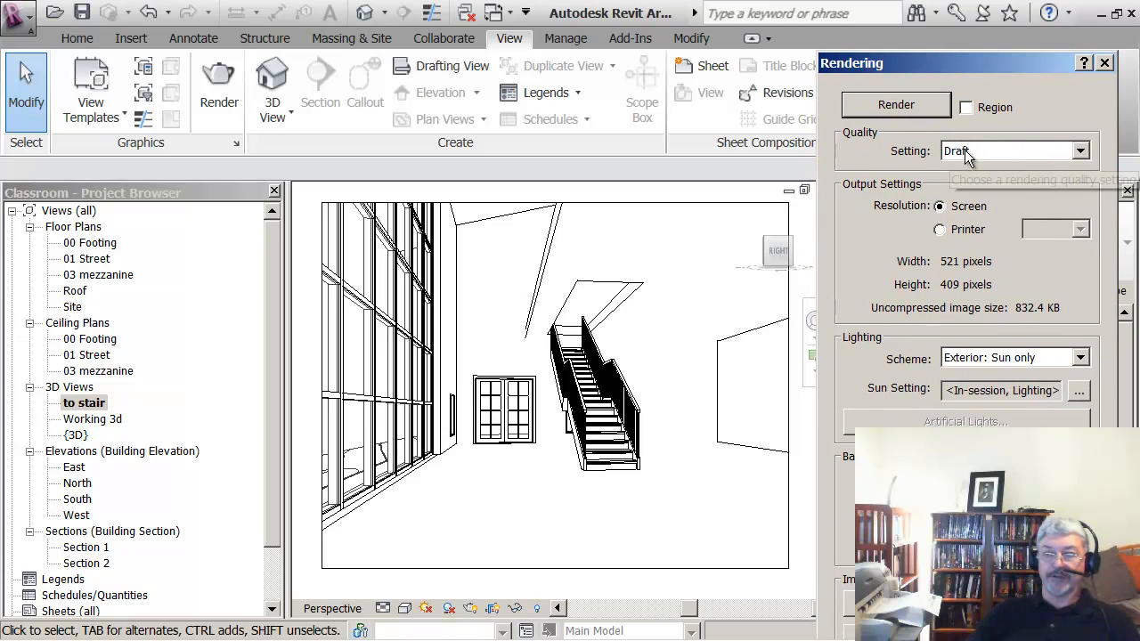
left_click(897, 107)
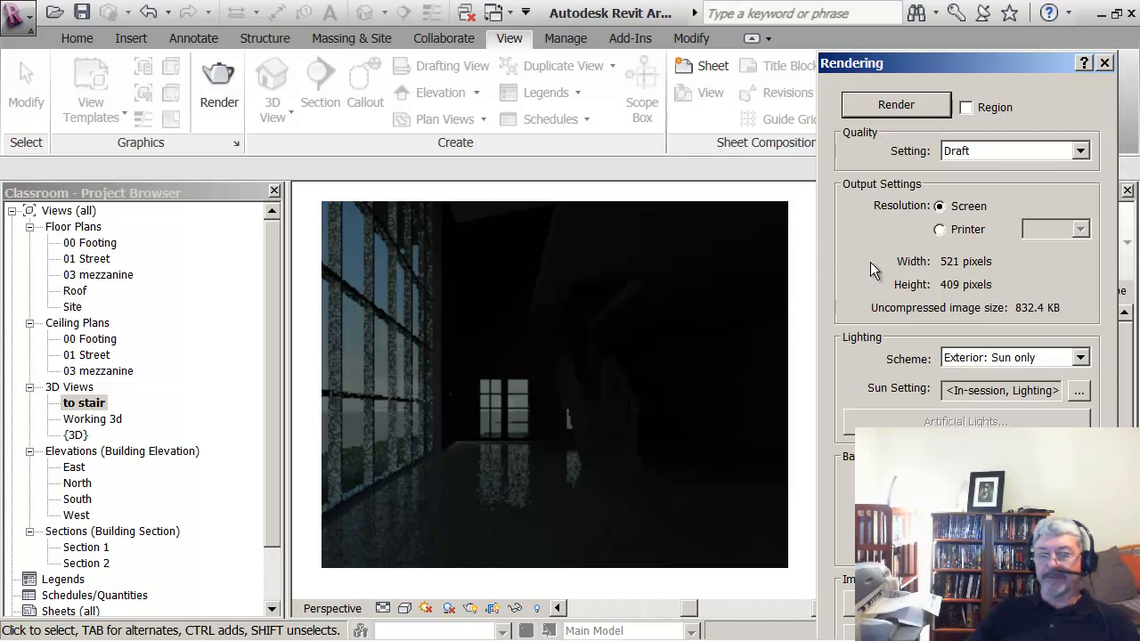
left_click(1104, 63)
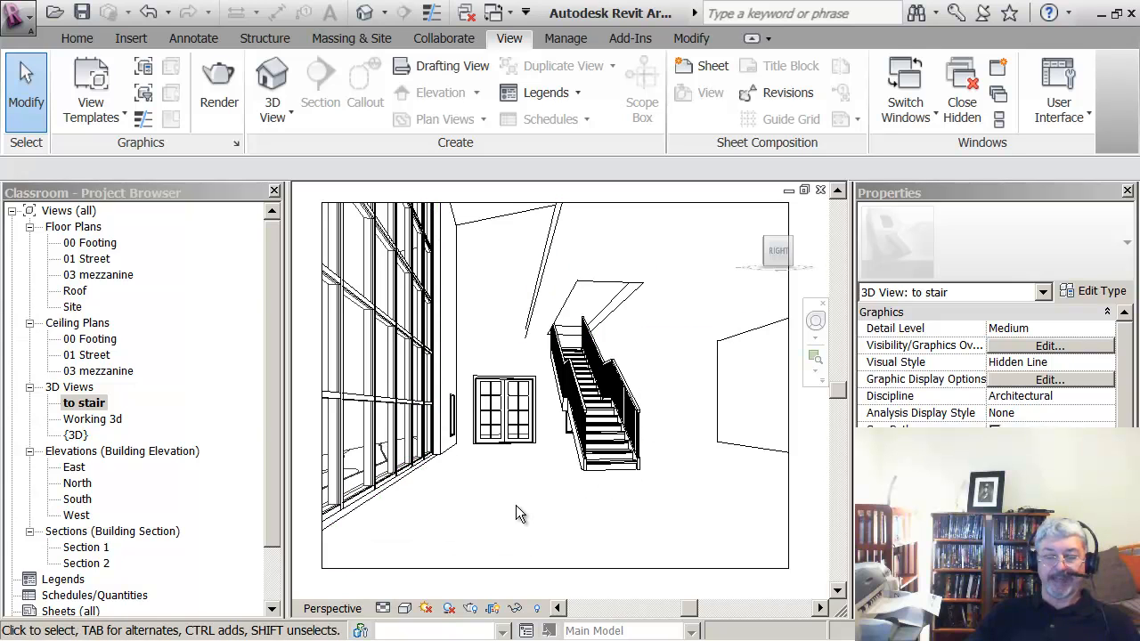
Turn on shadows in the stair view and set its sun to the Single Day Winter Solstice Solar Study preset
left_click(452, 608)
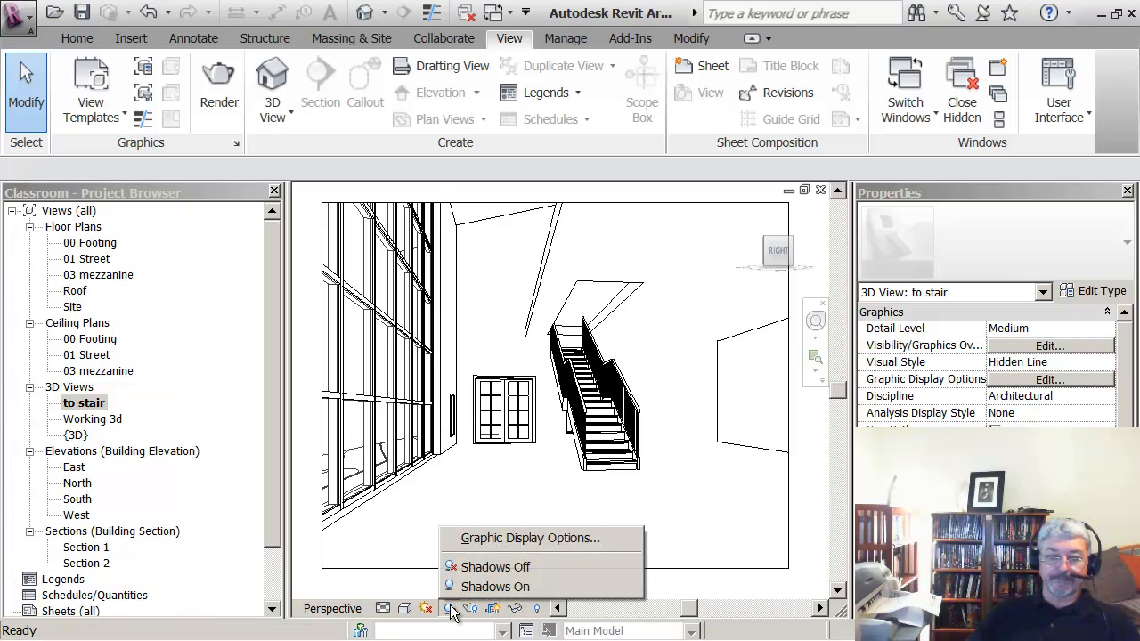
left_click(471, 590)
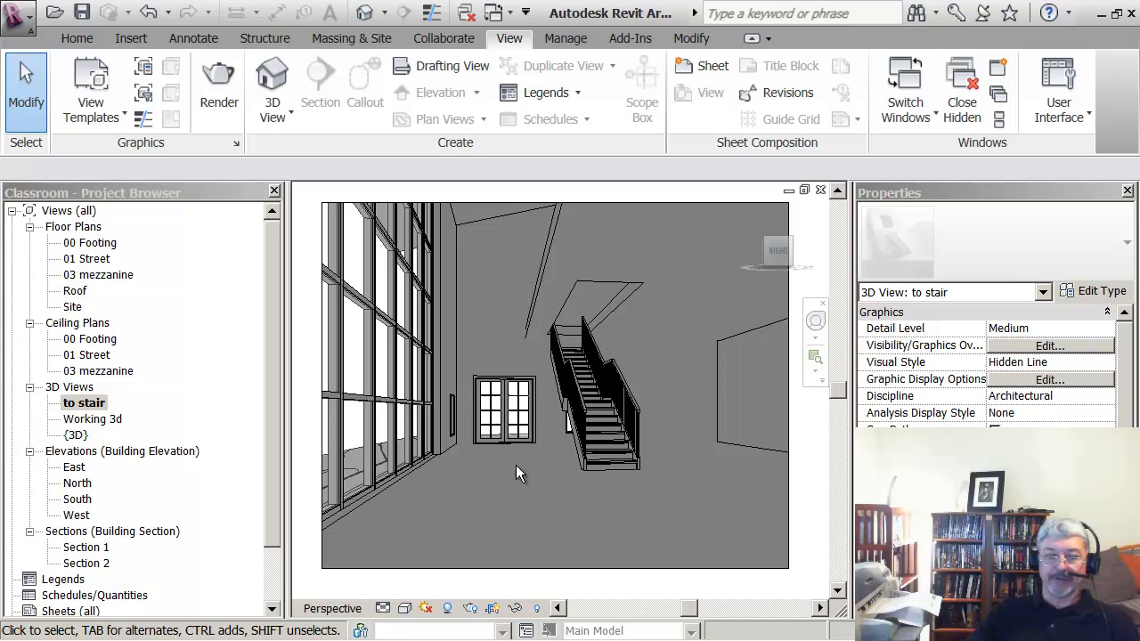
left_click(452, 610)
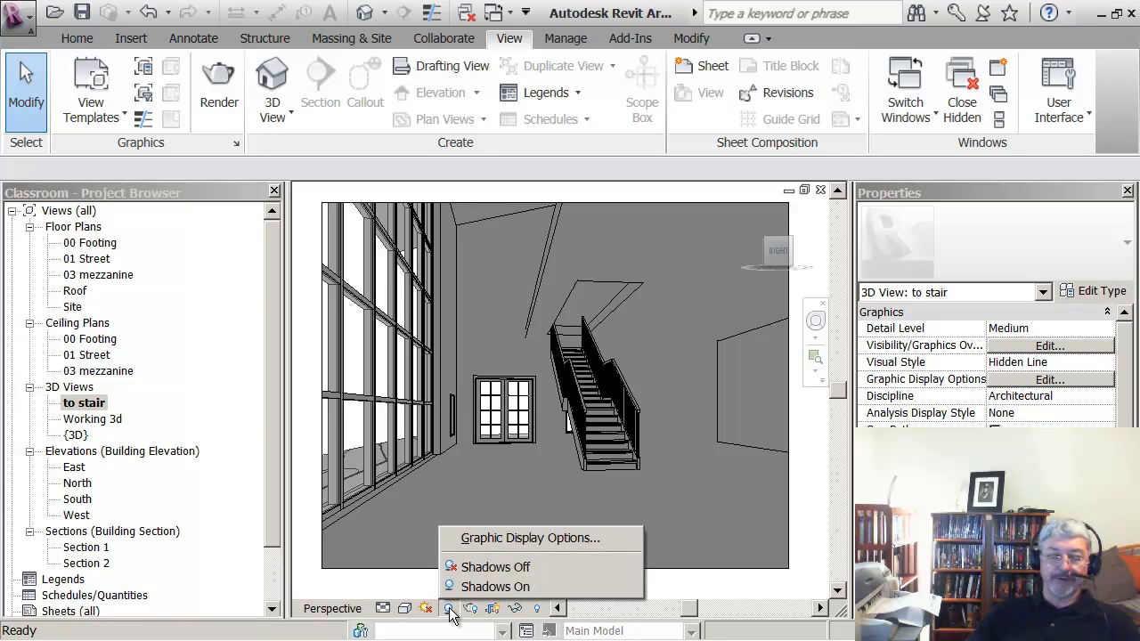
left_click(481, 537)
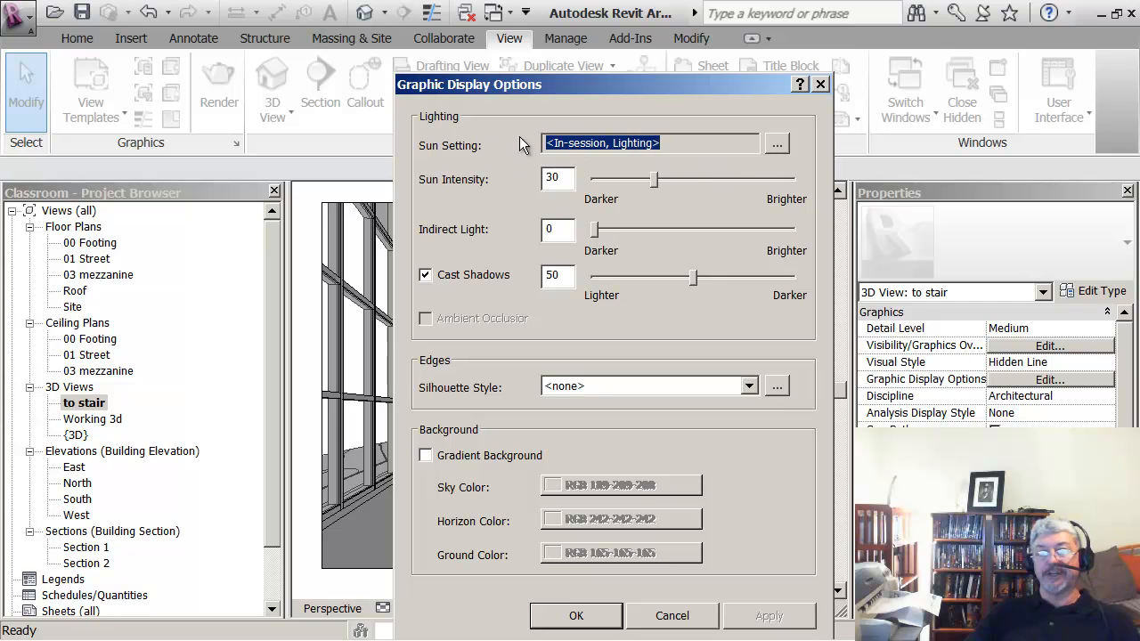
left_click(778, 144)
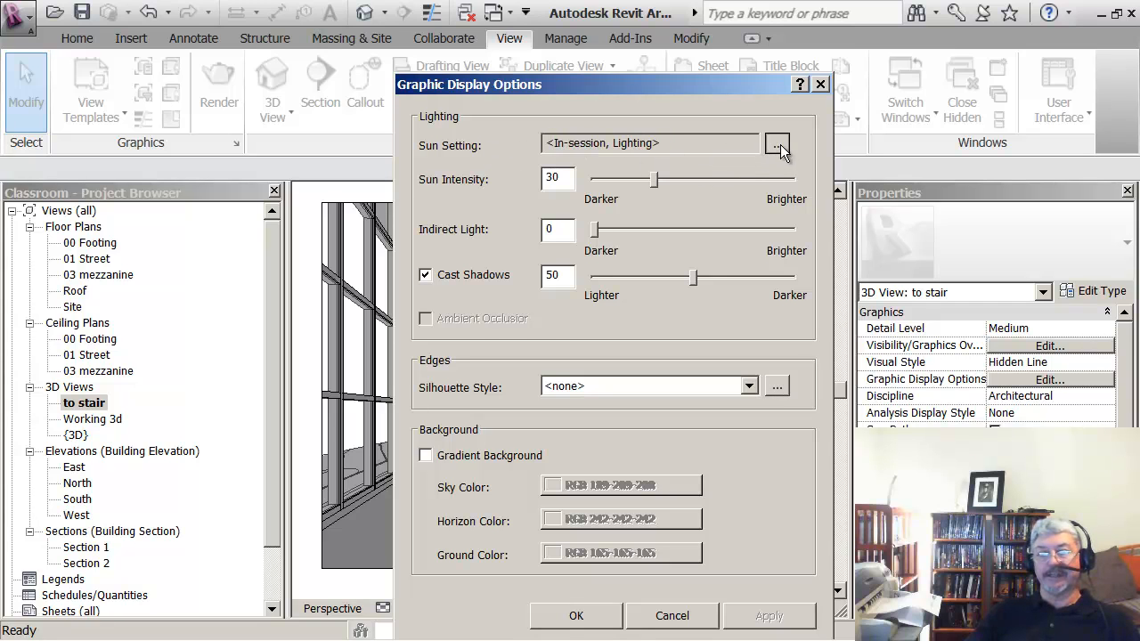
left_click_drag(669, 226, 560, 93)
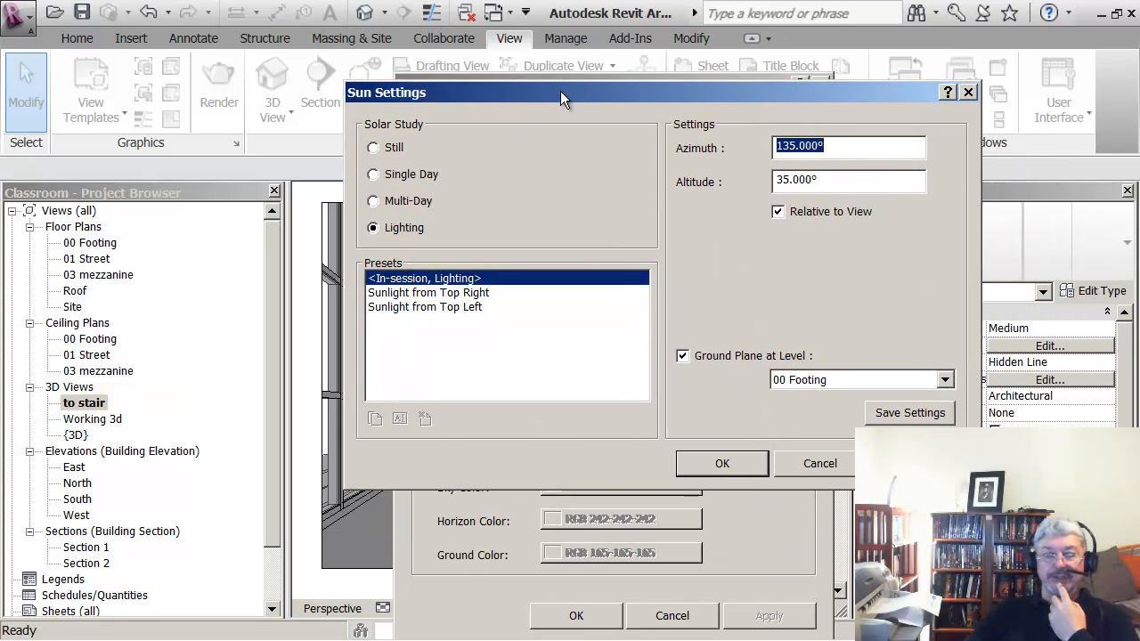
left_click(373, 175)
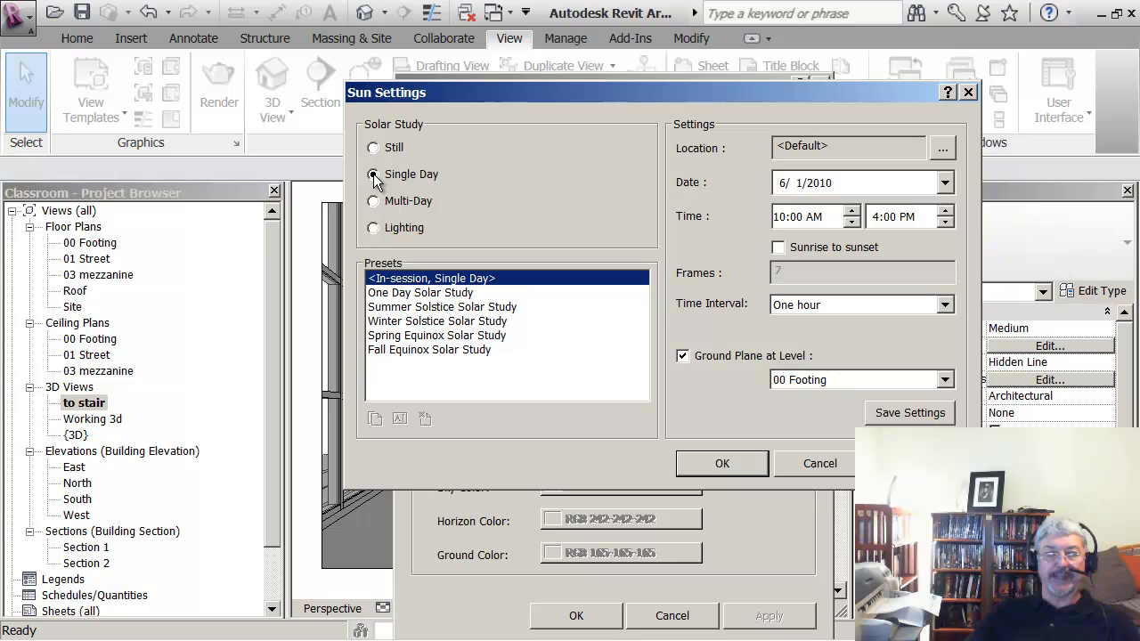
left_click(444, 322)
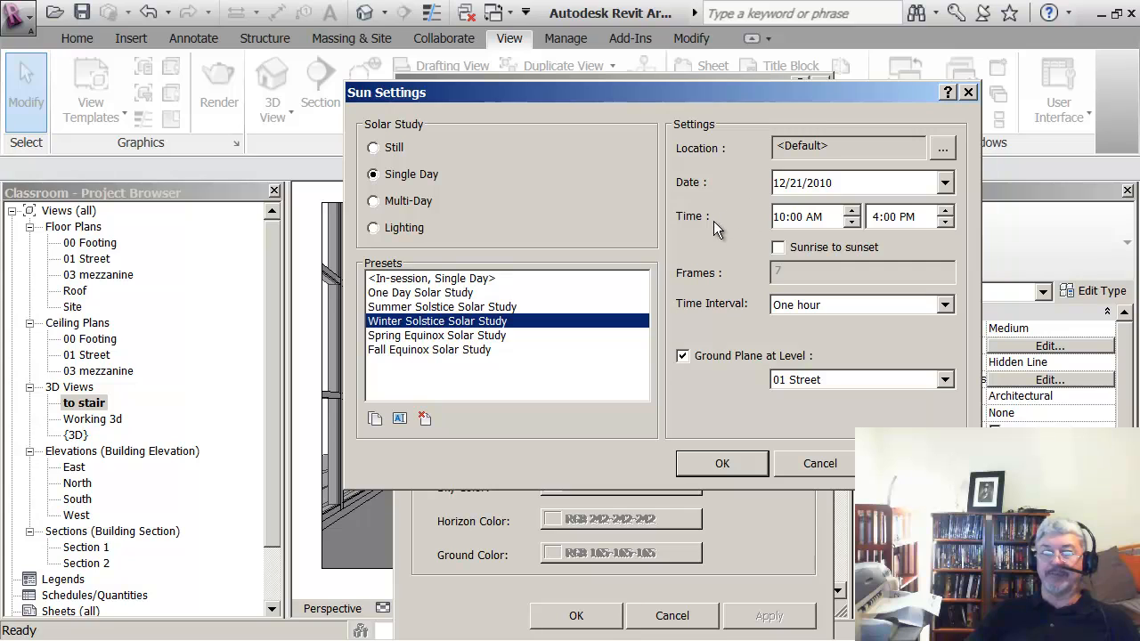
Make the winter solstice study run from sunrise to sunset at a 15-minute time interval
left_click(778, 248)
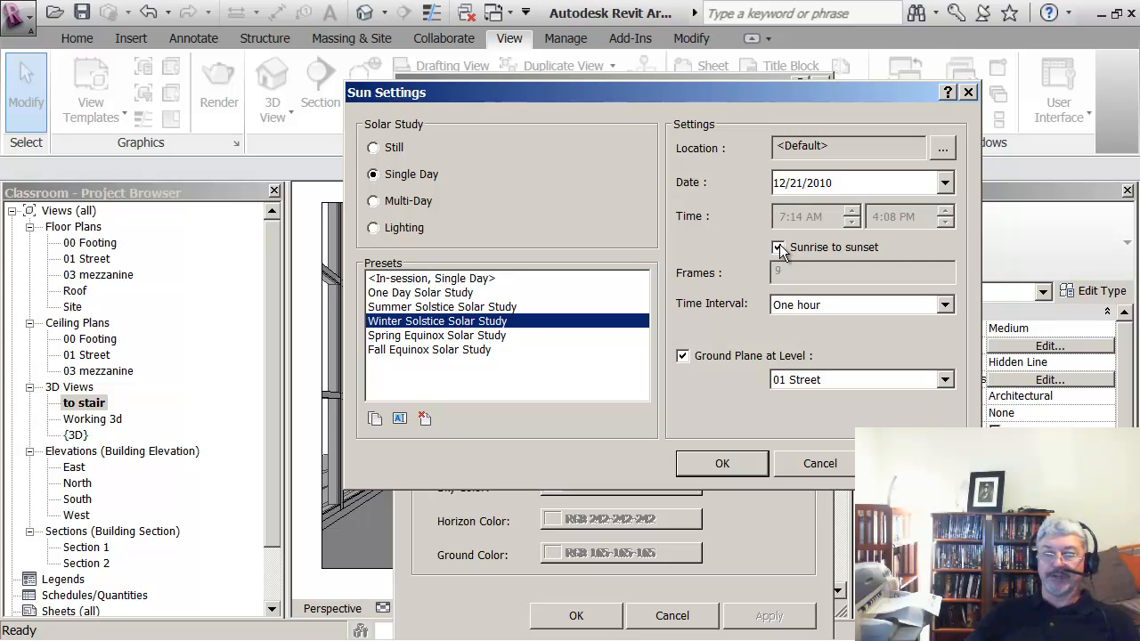
left_click(944, 304)
left_click(808, 324)
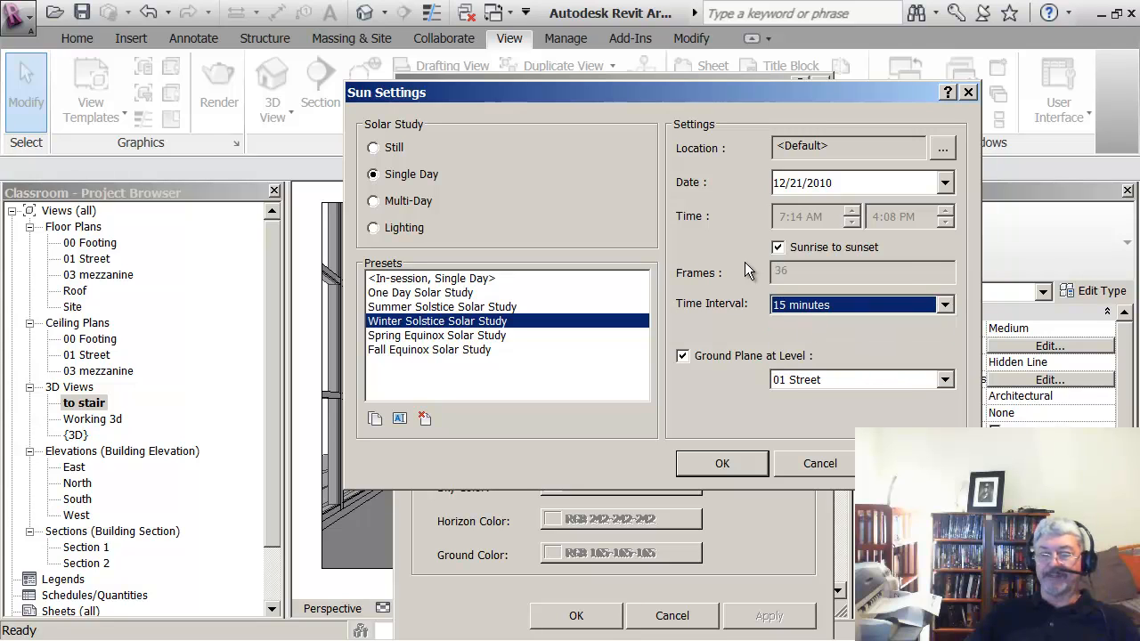
Turn off the study's ground plane at level, and apply the sun settings and graphic display options
left_click(683, 355)
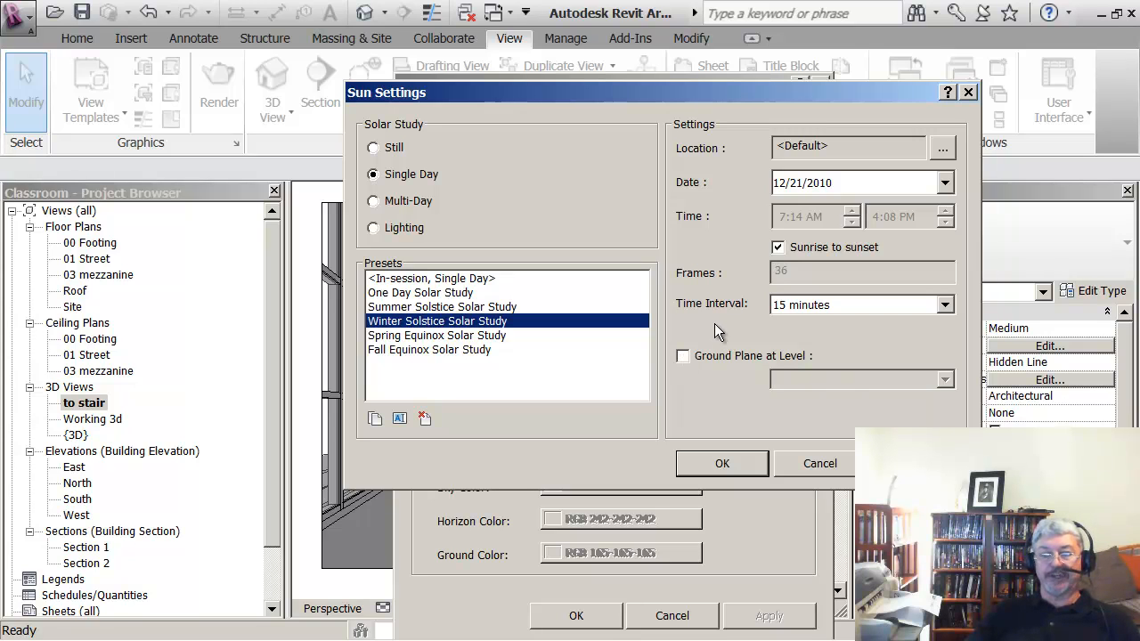
left_click(683, 356)
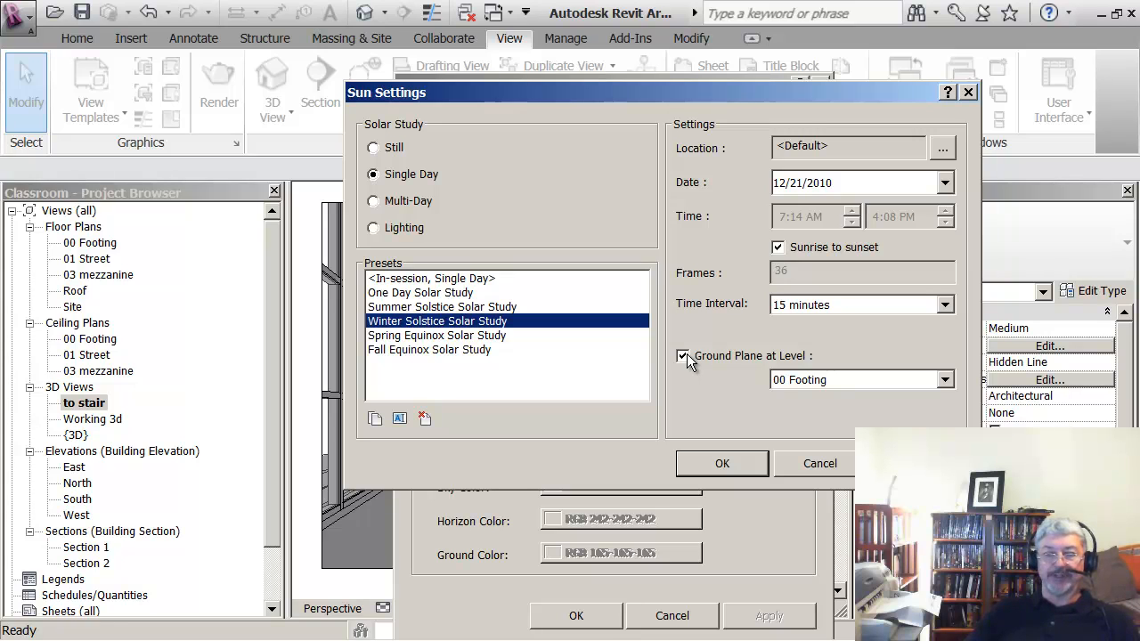
left_click(944, 381)
left_click(838, 344)
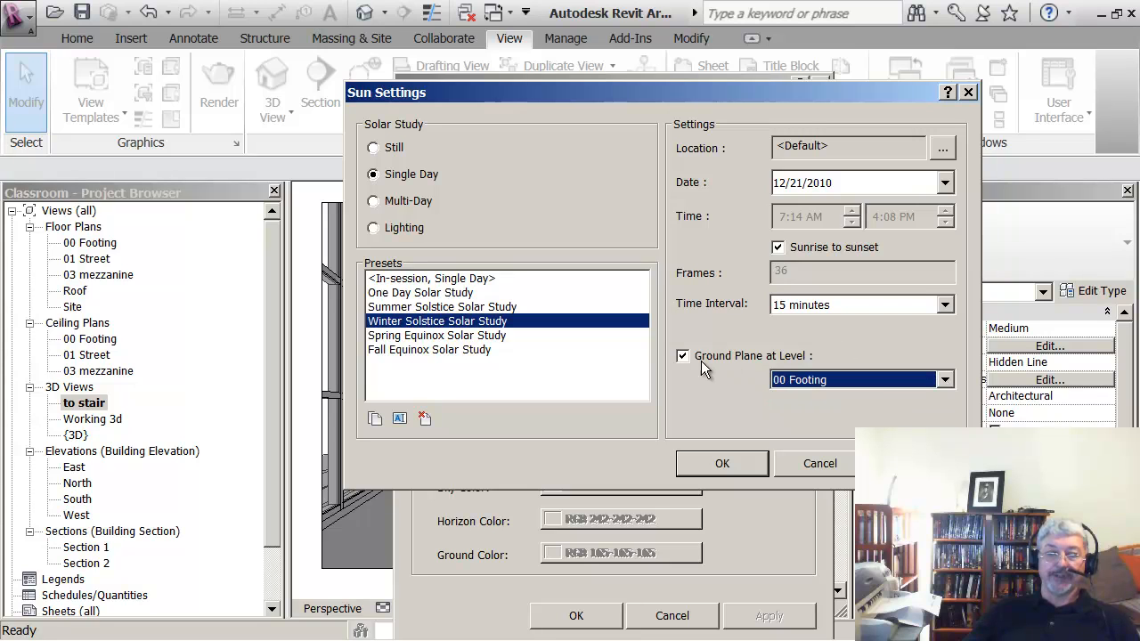
left_click(682, 355)
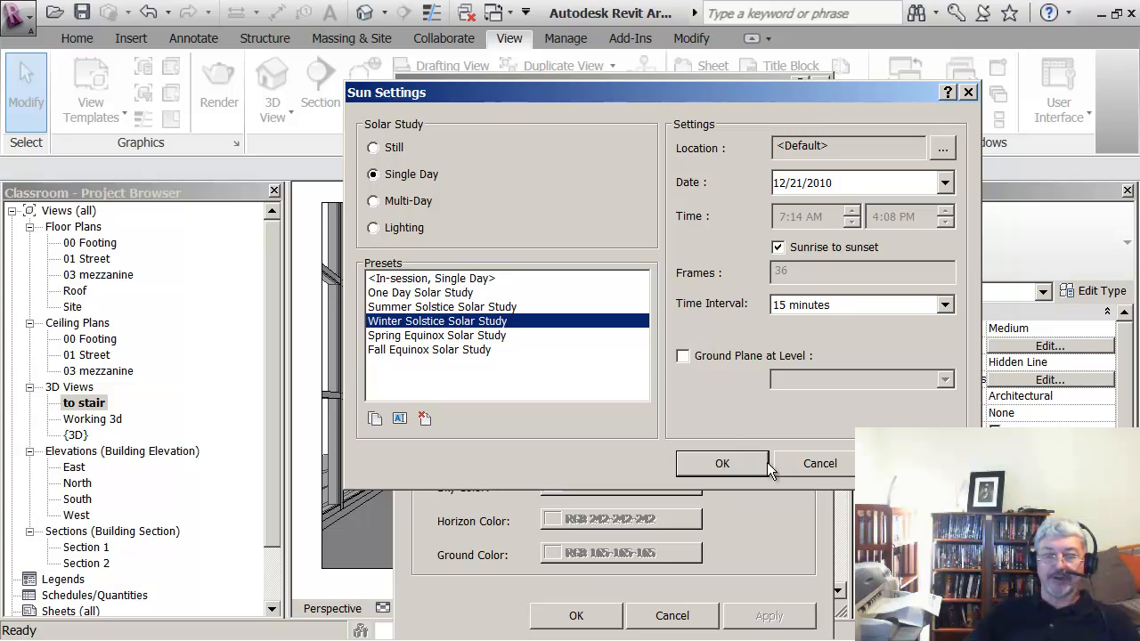
left_click(721, 464)
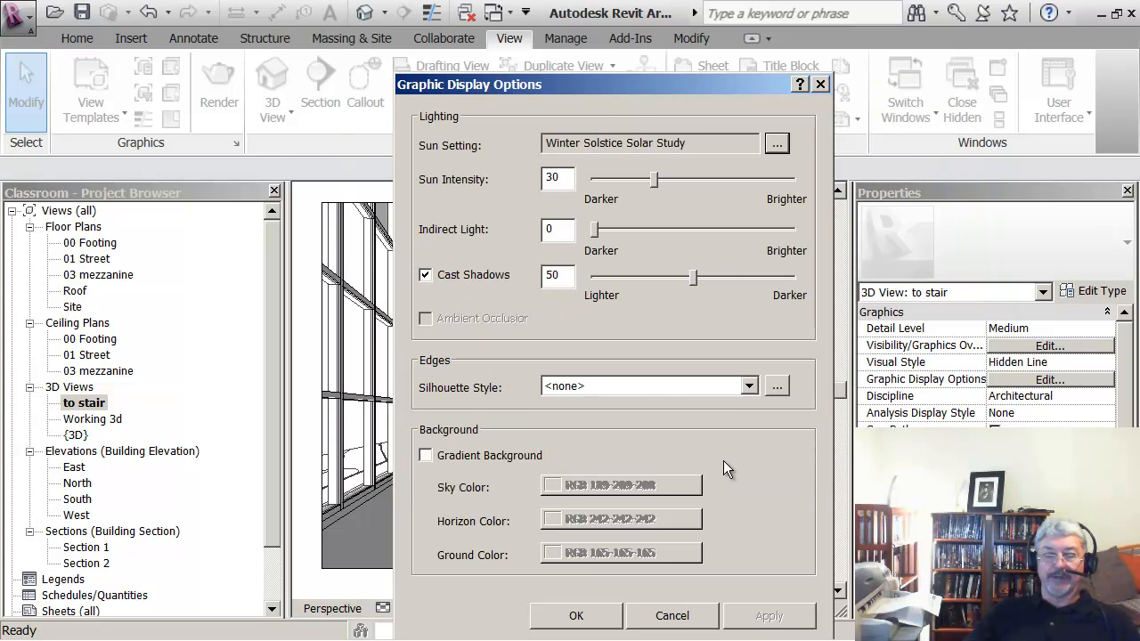
left_click(576, 615)
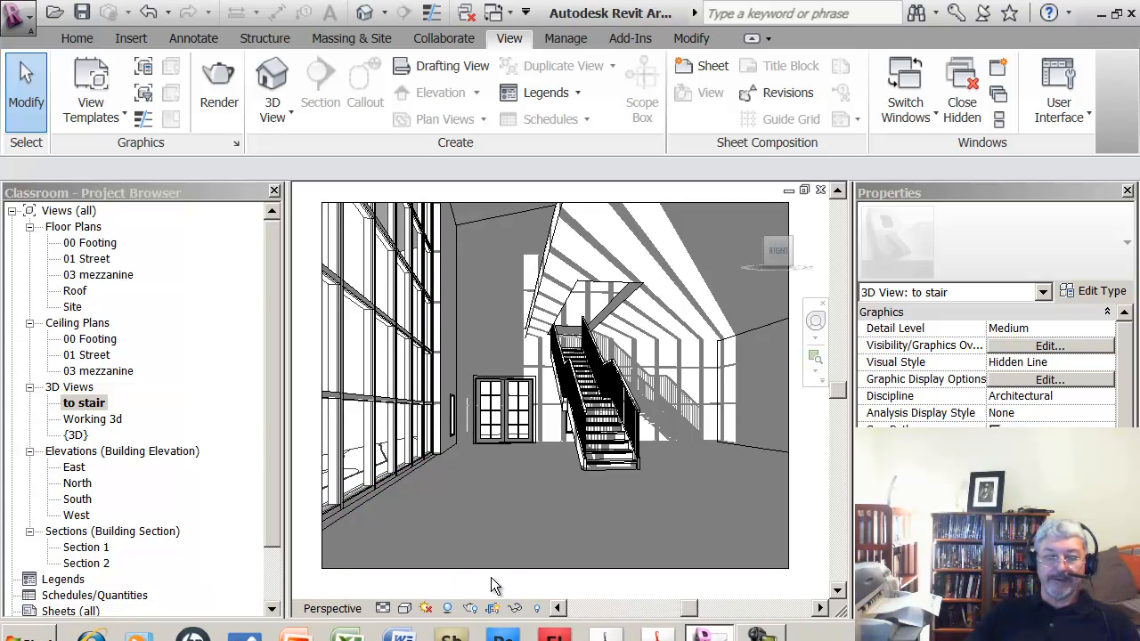
Preview the solar study in the stair view and play its animation
left_click(448, 608)
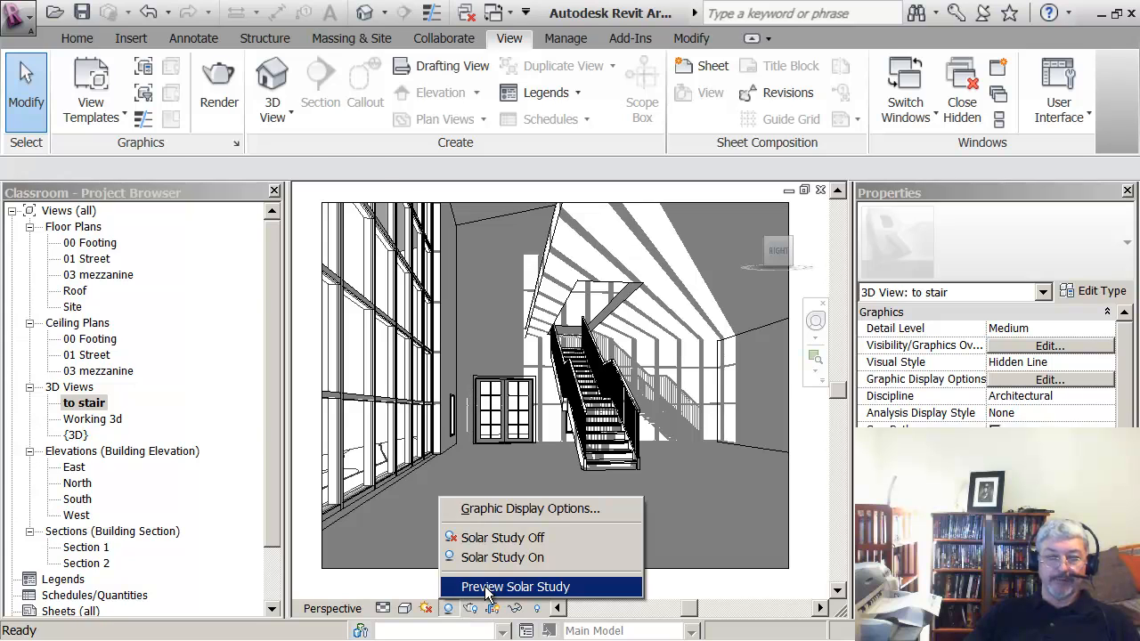
left_click(488, 590)
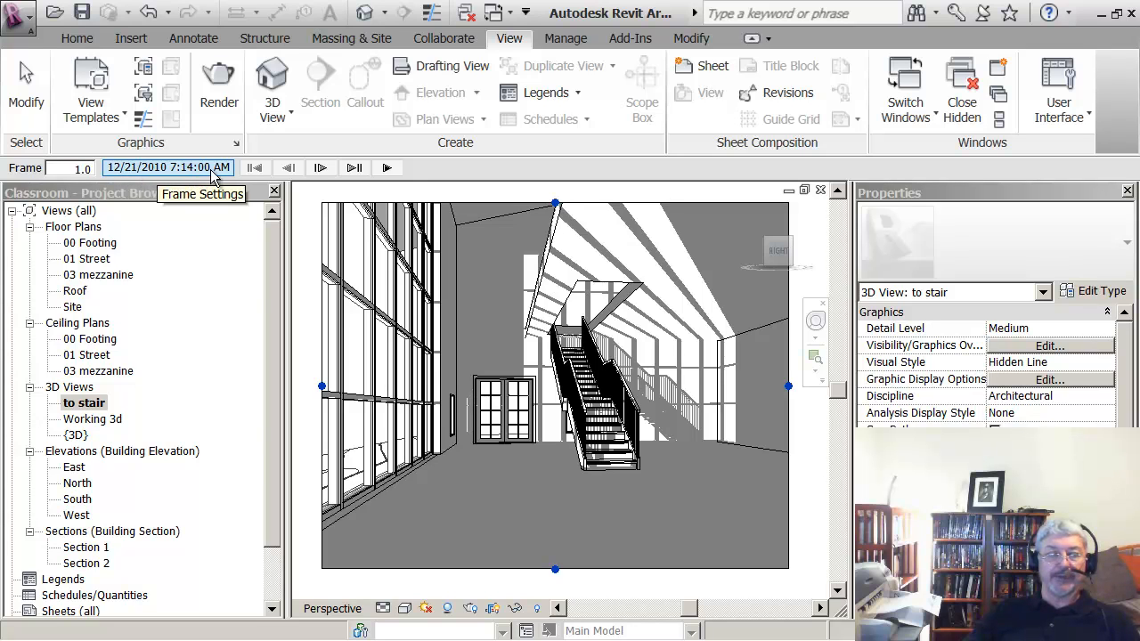
left_click(388, 170)
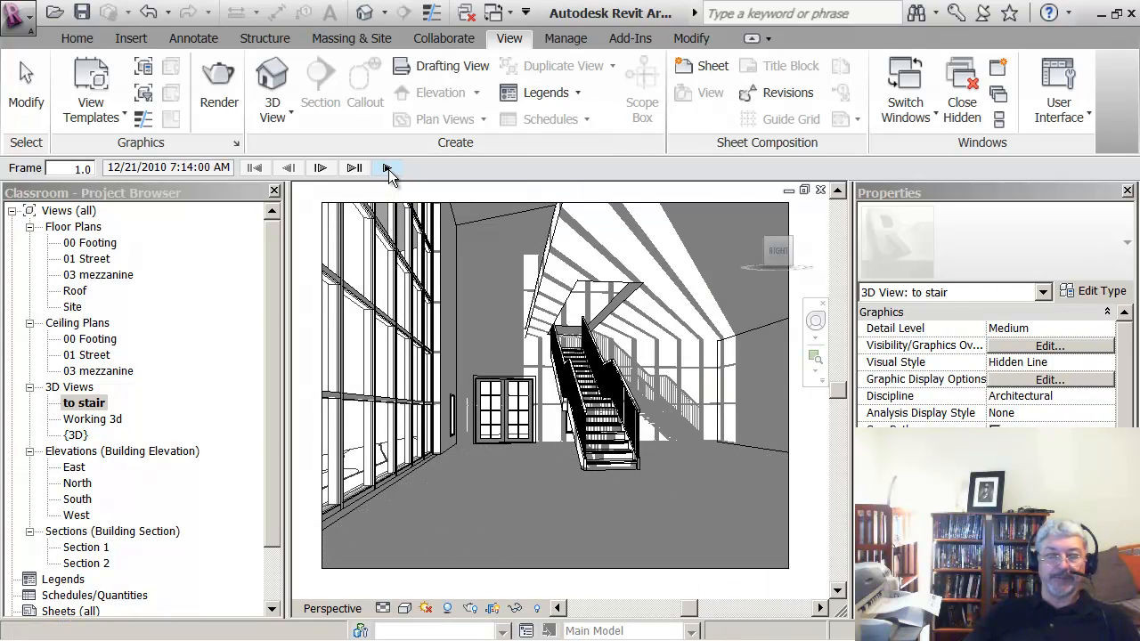
left_click(388, 170)
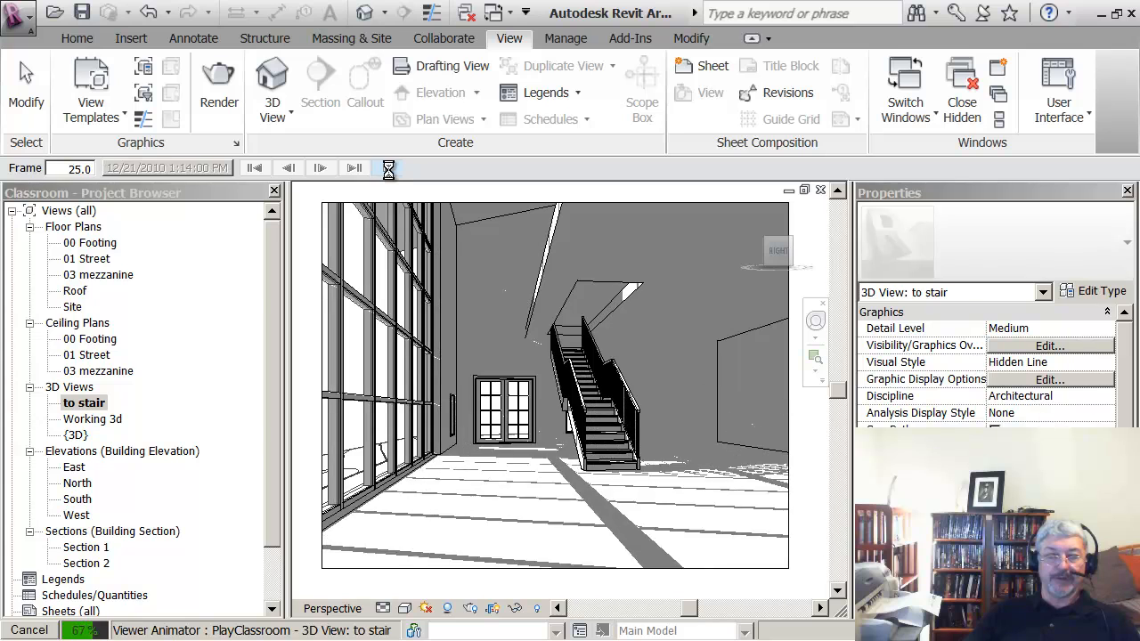
Advance the solar study frame by frame to frame 12, at 9:59 AM on 12/21/2010
left_click(320, 170)
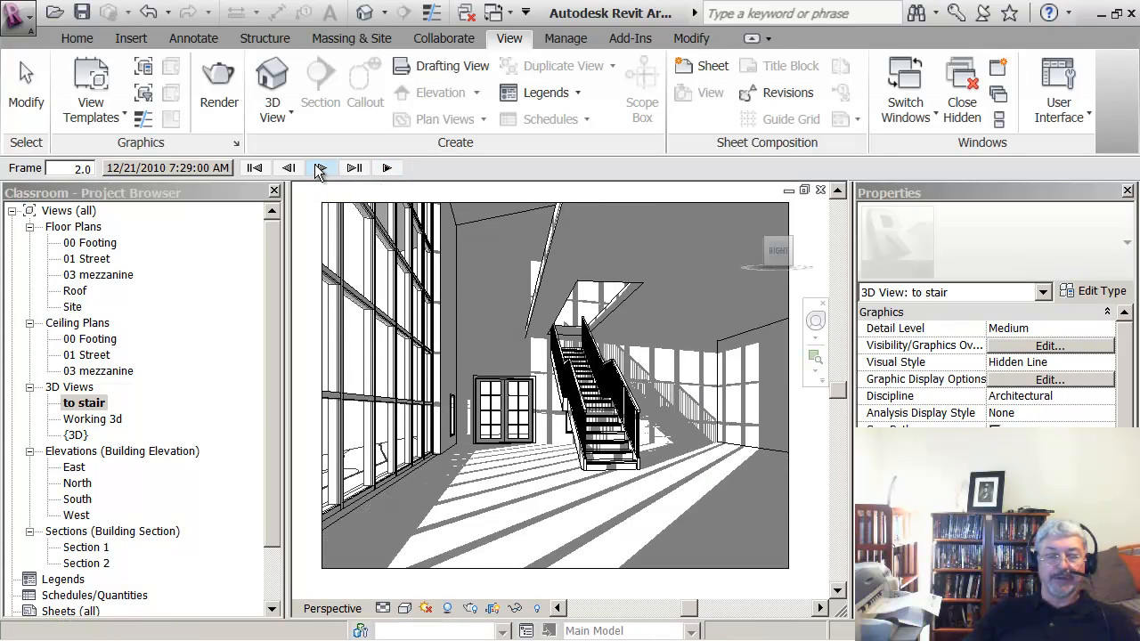
left_click(320, 170)
left_click(320, 170)
left_click(320, 170)
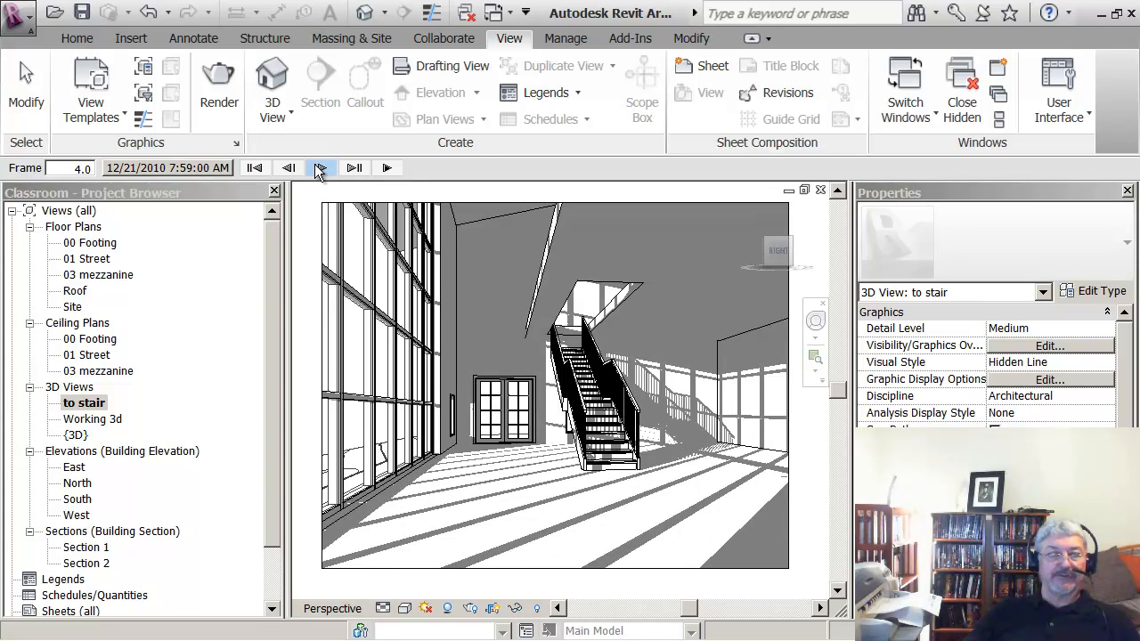
left_click(320, 171)
left_click(319, 171)
left_click(320, 170)
left_click(319, 170)
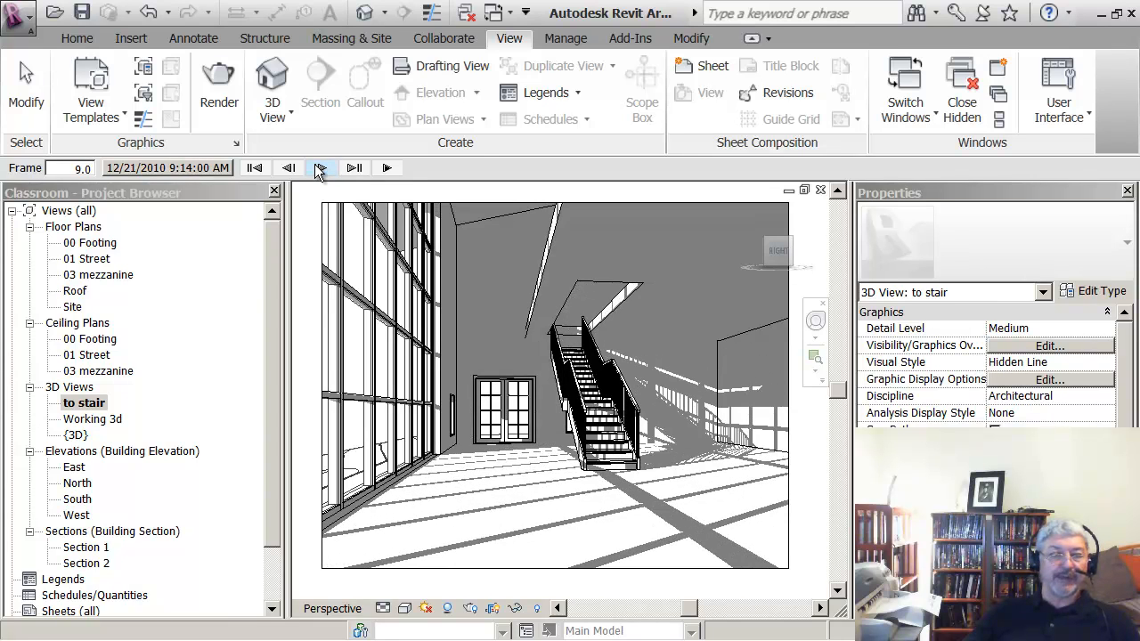
left_click(320, 170)
left_click(319, 170)
left_click(320, 170)
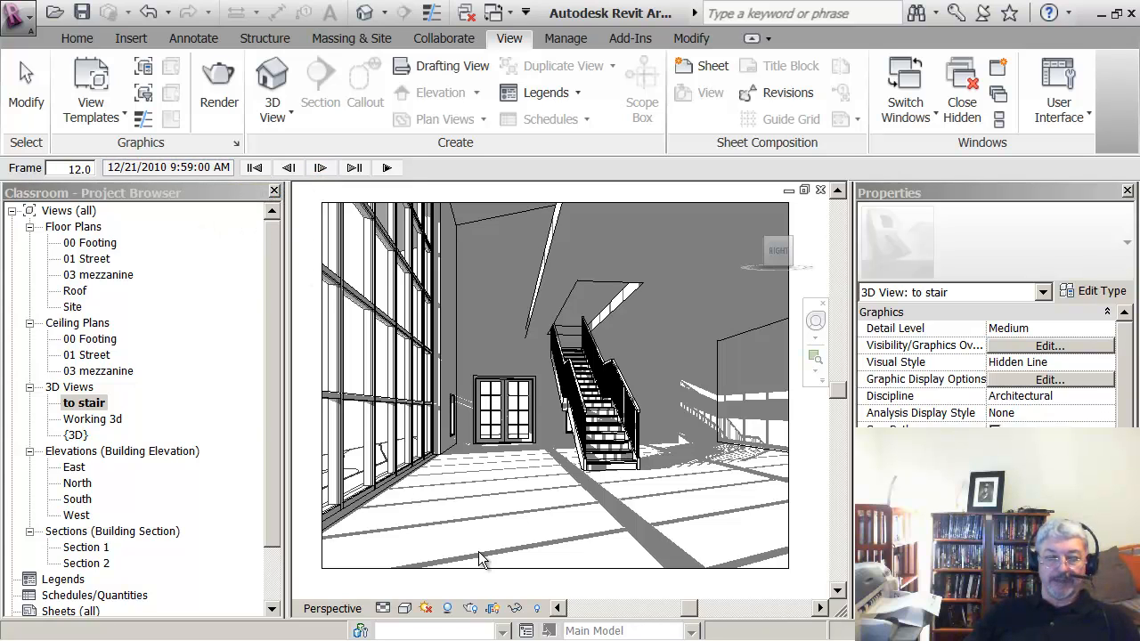
Render the stair view at Medium quality with the winter solstice sun, and save the image to the project as "to stair_1"
left_click(470, 609)
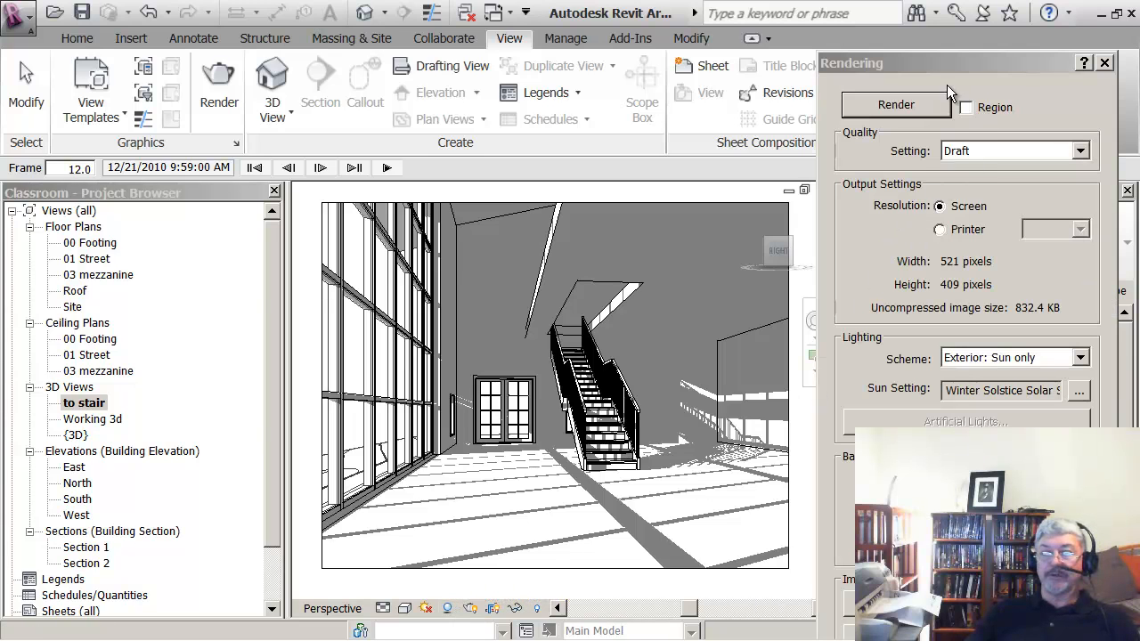
left_click_drag(936, 57, 948, 31)
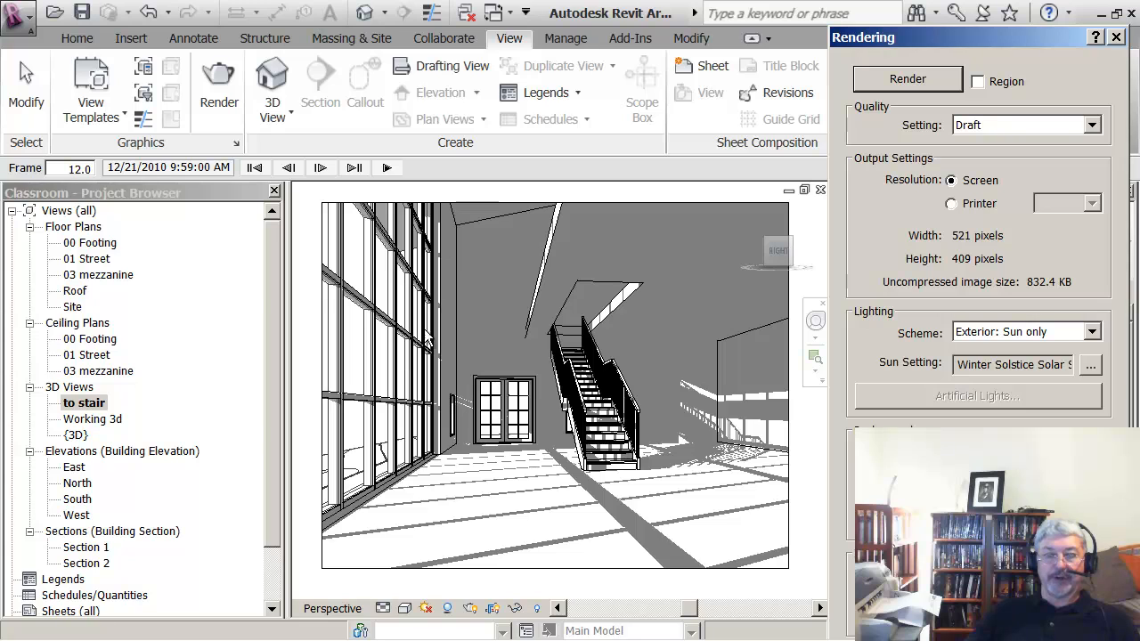
left_click(1091, 128)
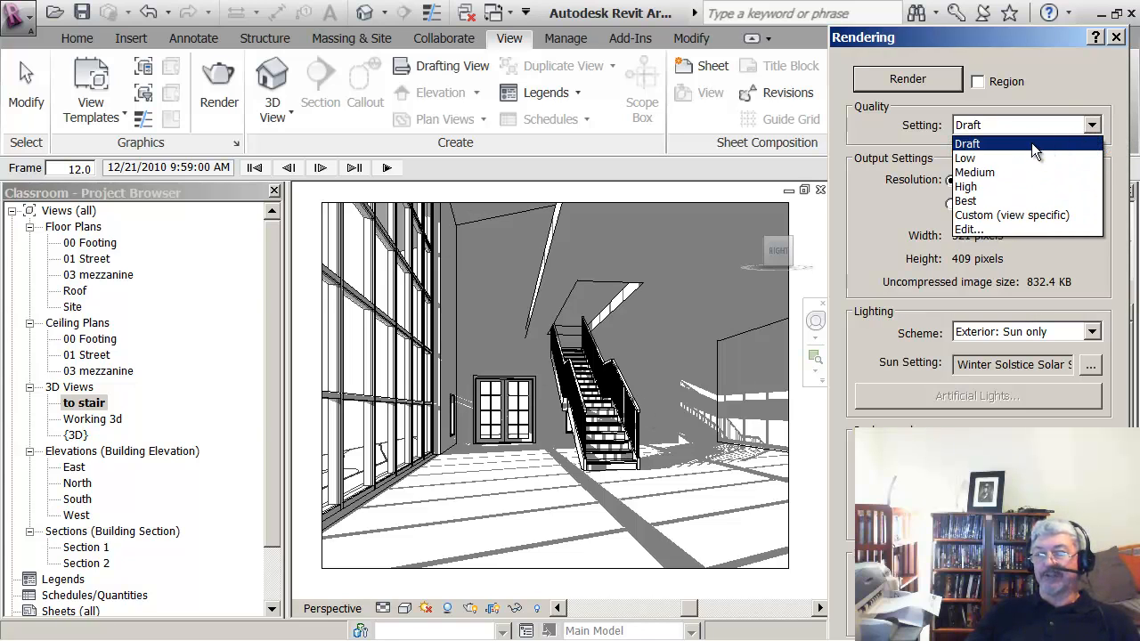
left_click(973, 174)
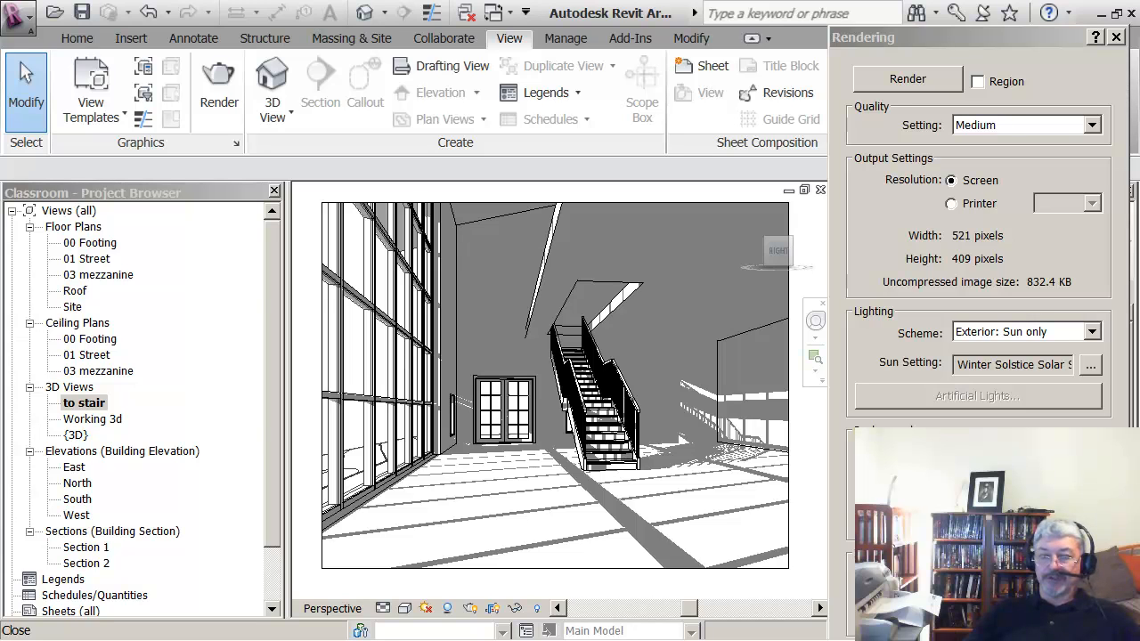
left_click(927, 82)
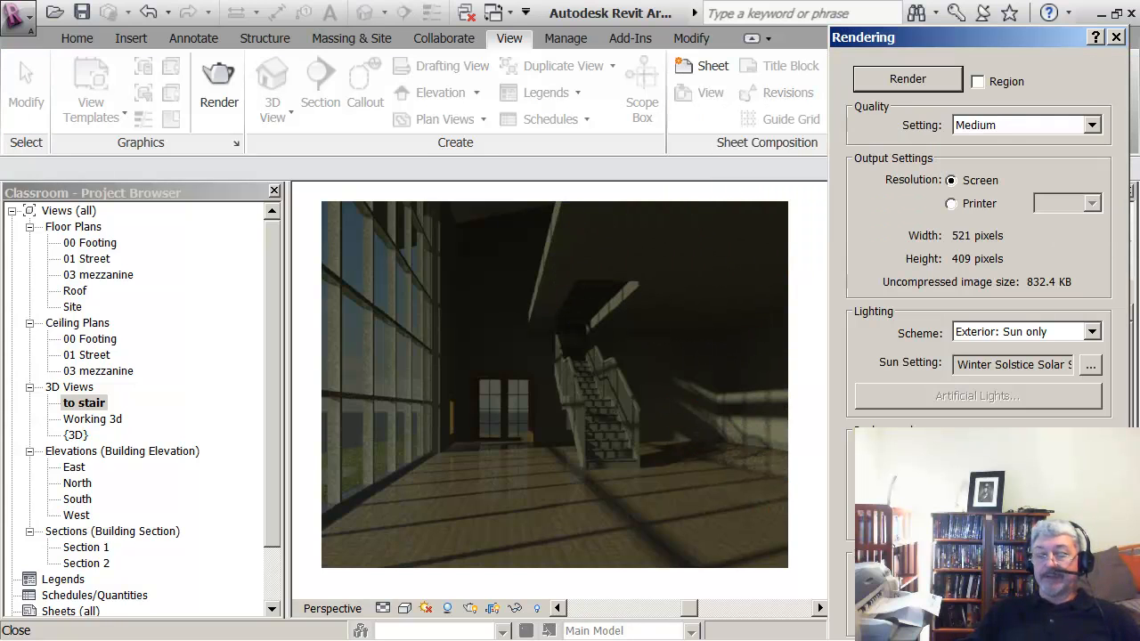
left_click(915, 607)
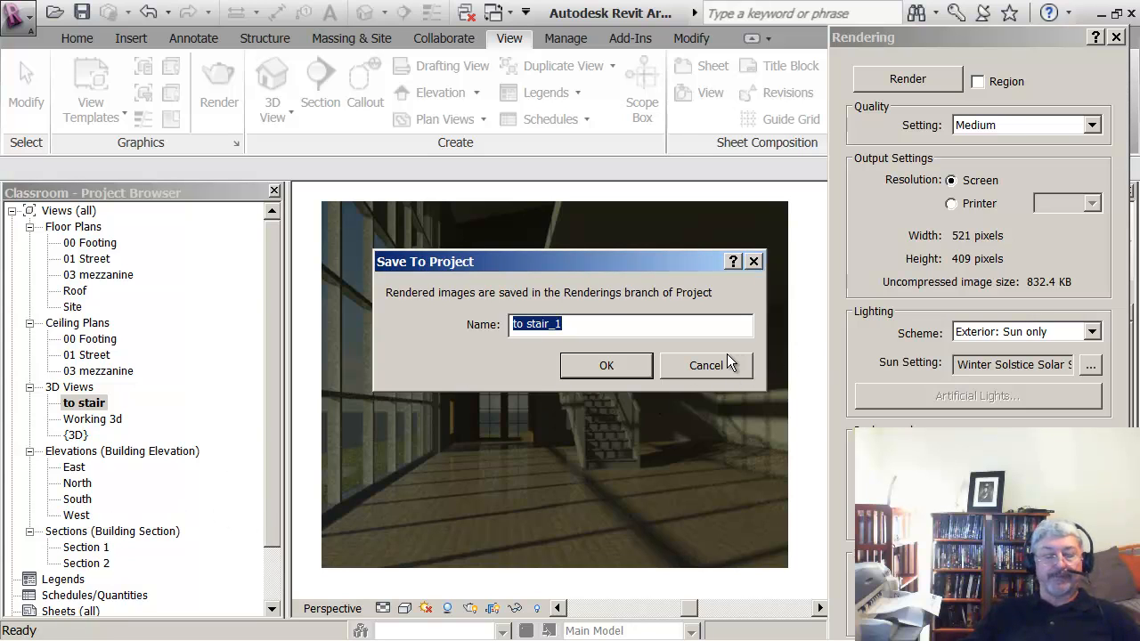
left_click(629, 366)
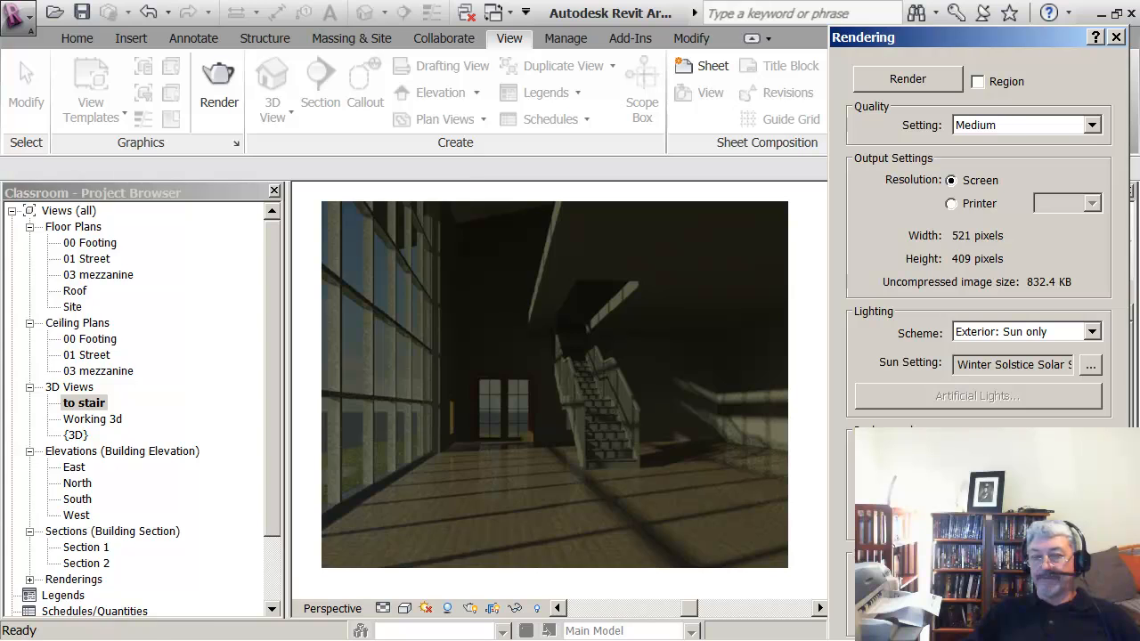
Brighten the rendered stair image by lowering its exposure value to 13.05 and then 12.55, and accept the exposure settings
left_click_drag(422, 258, 415, 260)
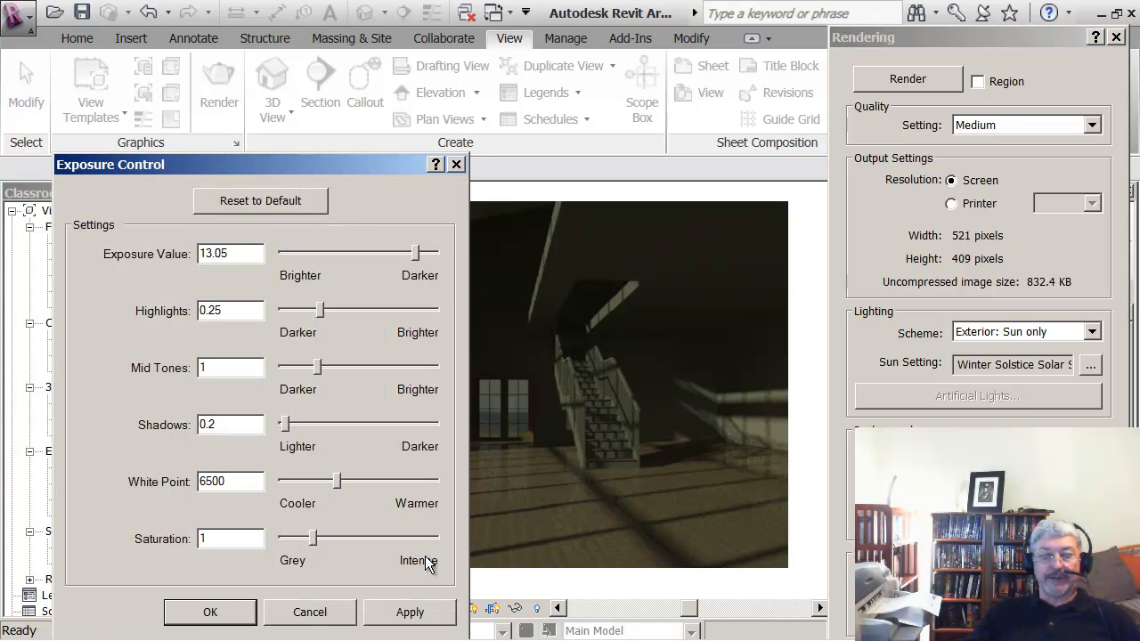
left_click(410, 613)
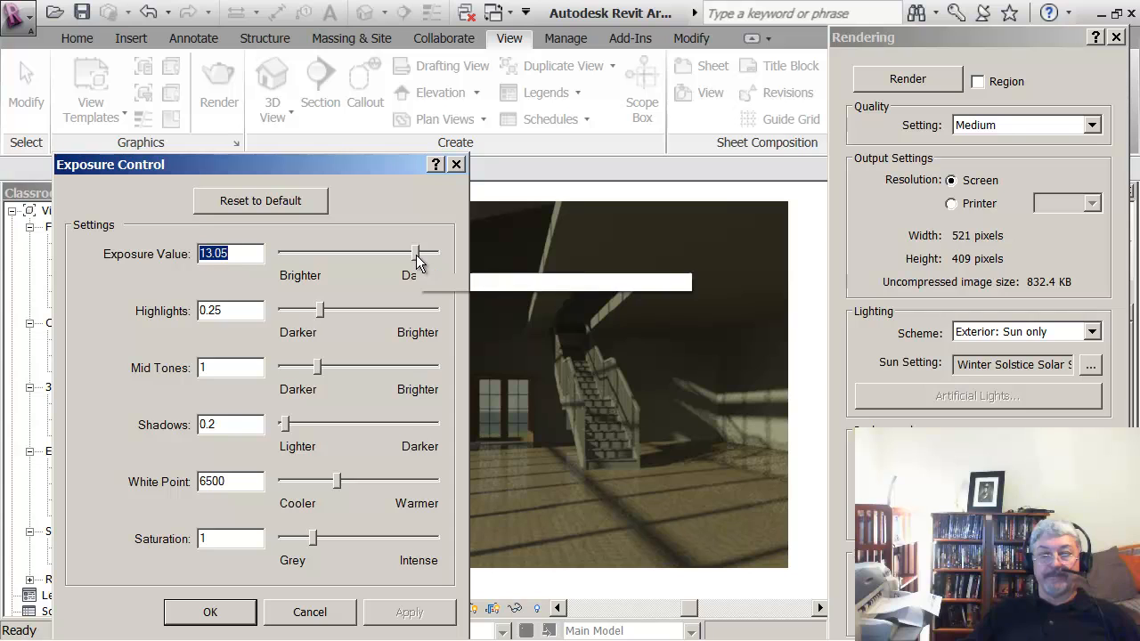
left_click_drag(418, 254, 412, 253)
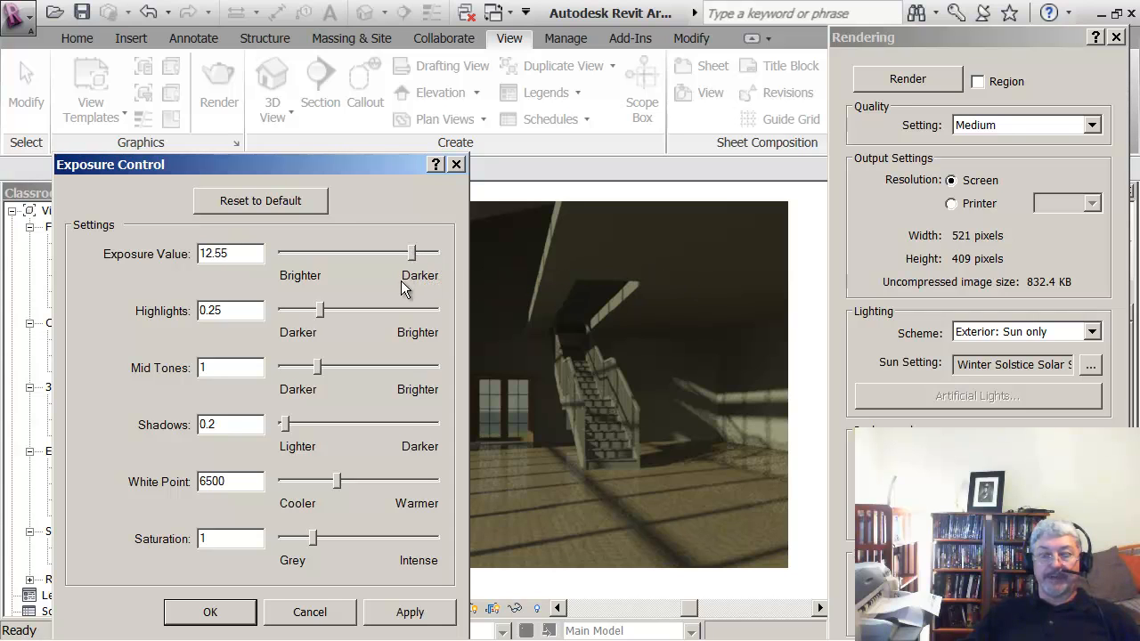
left_click_drag(321, 164, 781, 96)
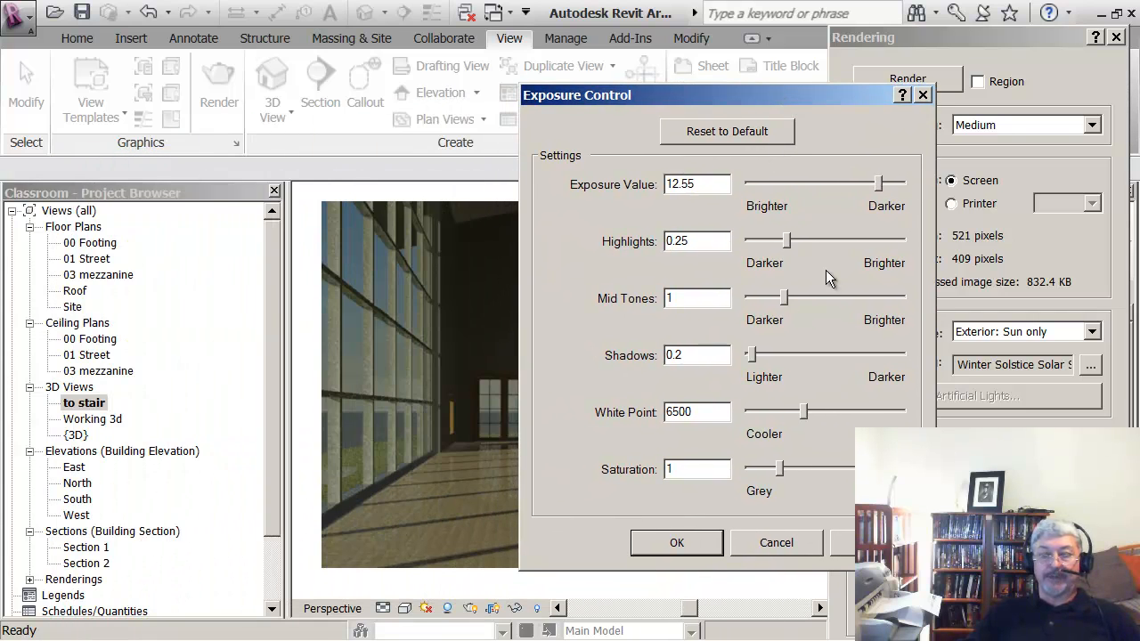
left_click(875, 542)
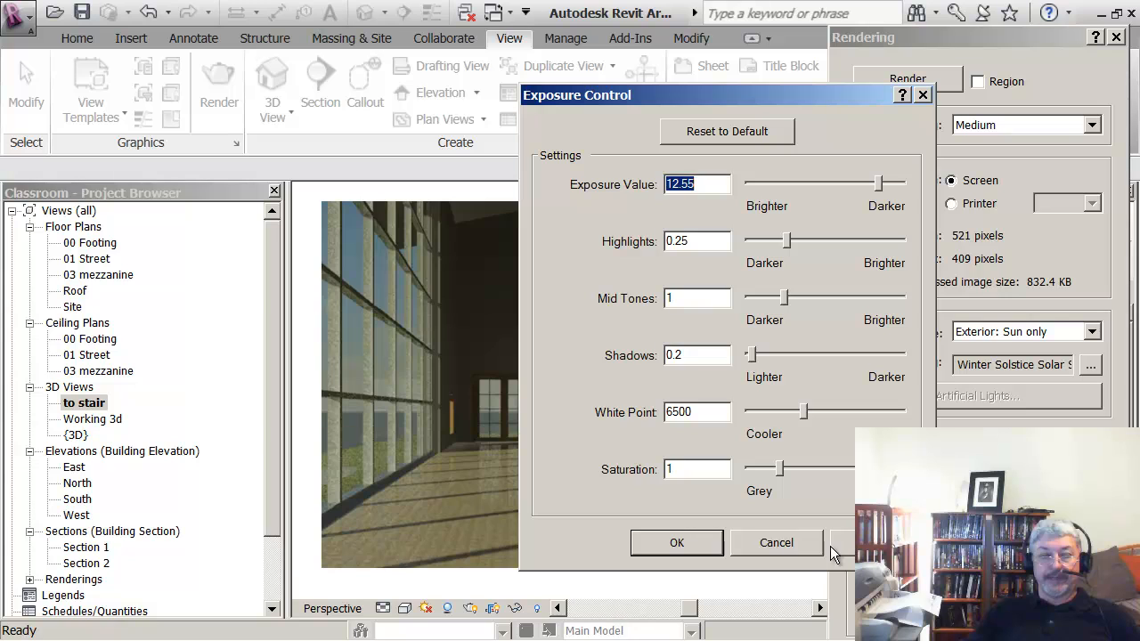
left_click(686, 542)
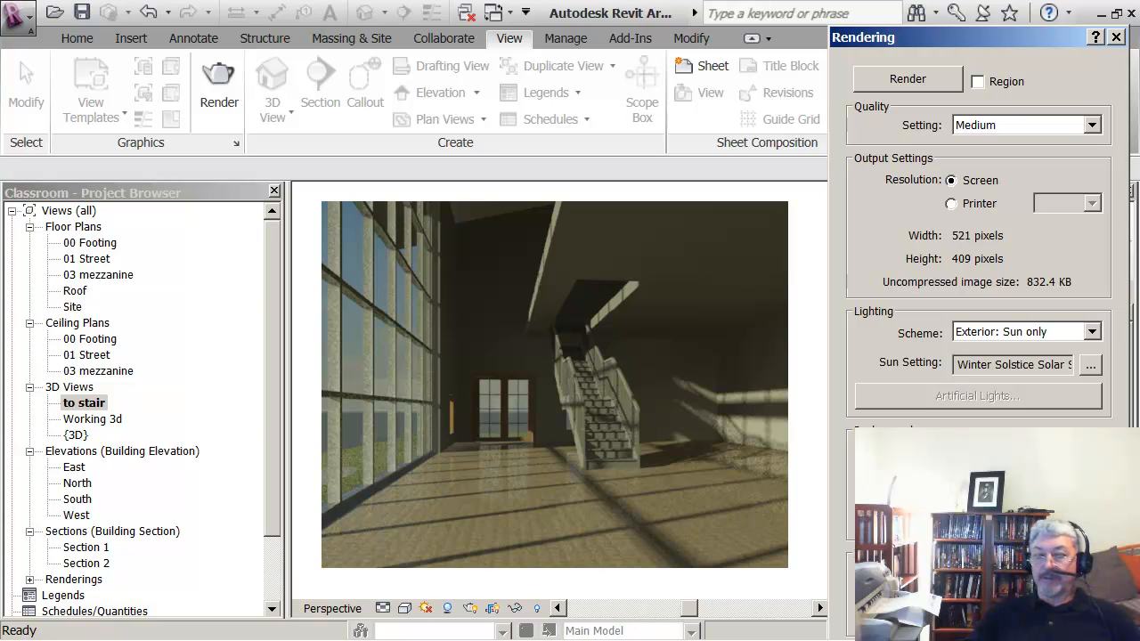
Save the brightened rendering to the project as "to stair_2" and close the rendering settings
left_click(915, 612)
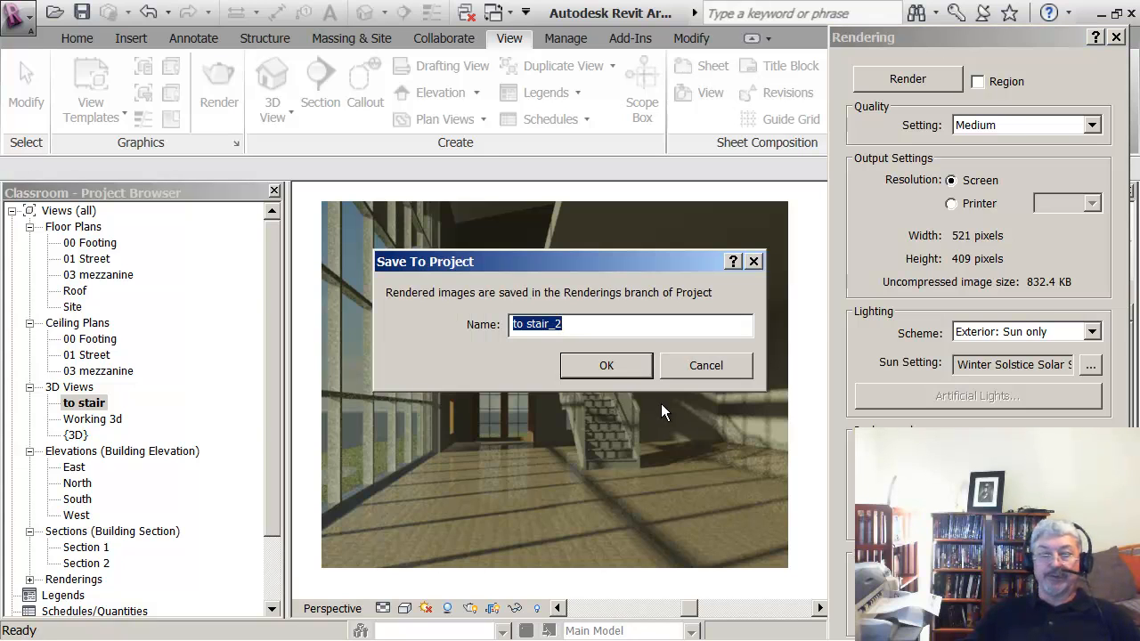
left_click(611, 367)
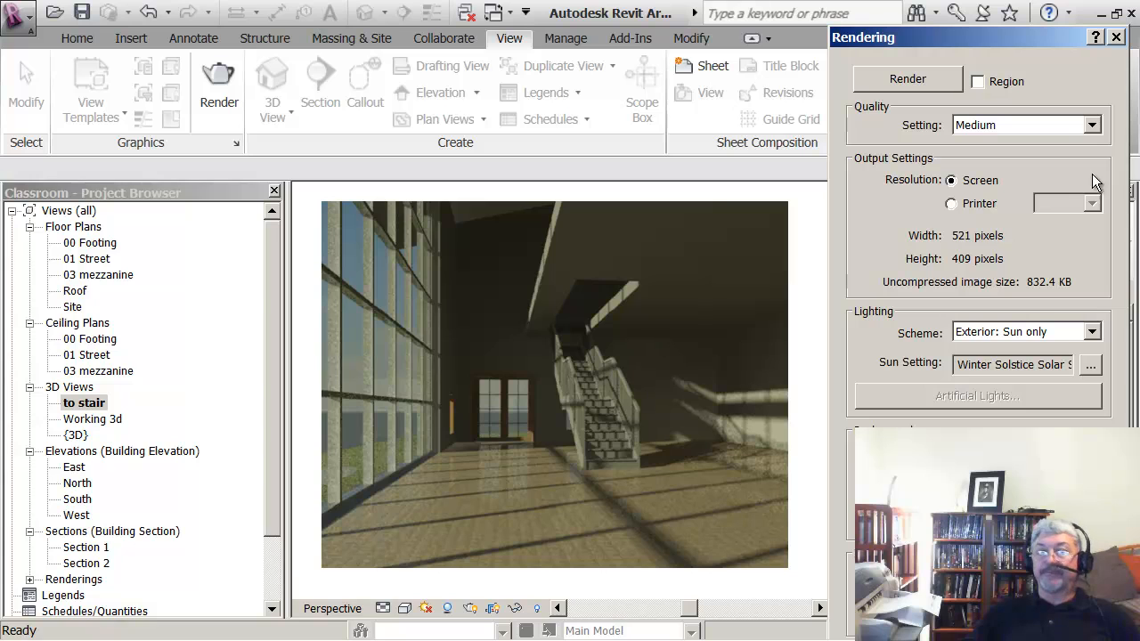
left_click(1117, 38)
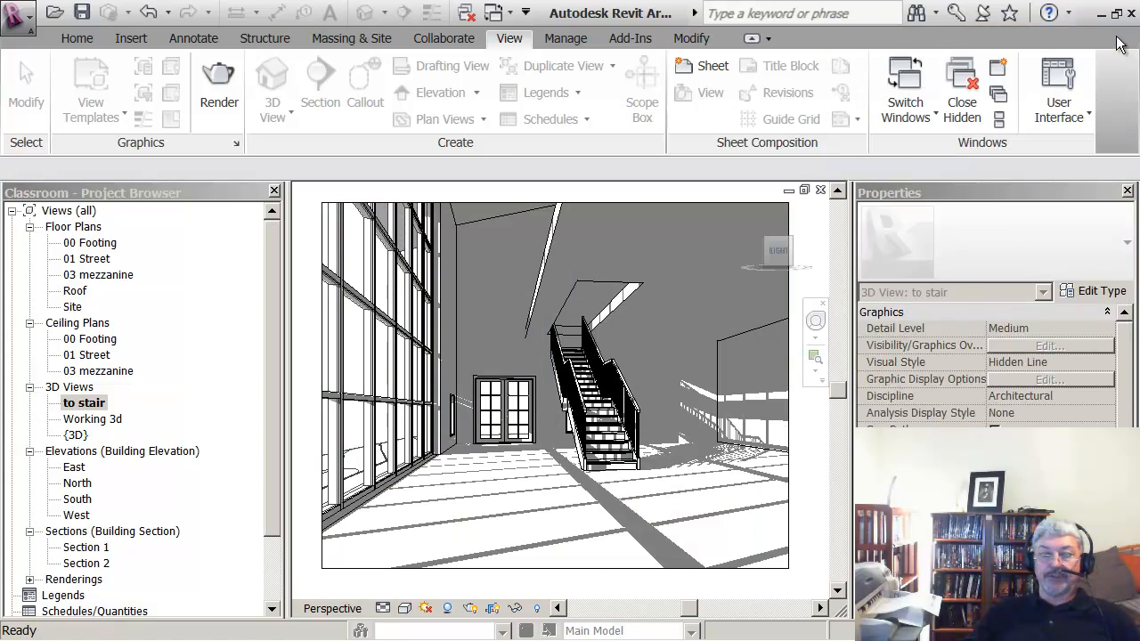
Open the saved renderings "to stair_1" and "to stair_2" one after the other to compare their brightness
left_click(273, 502)
left_click(30, 500)
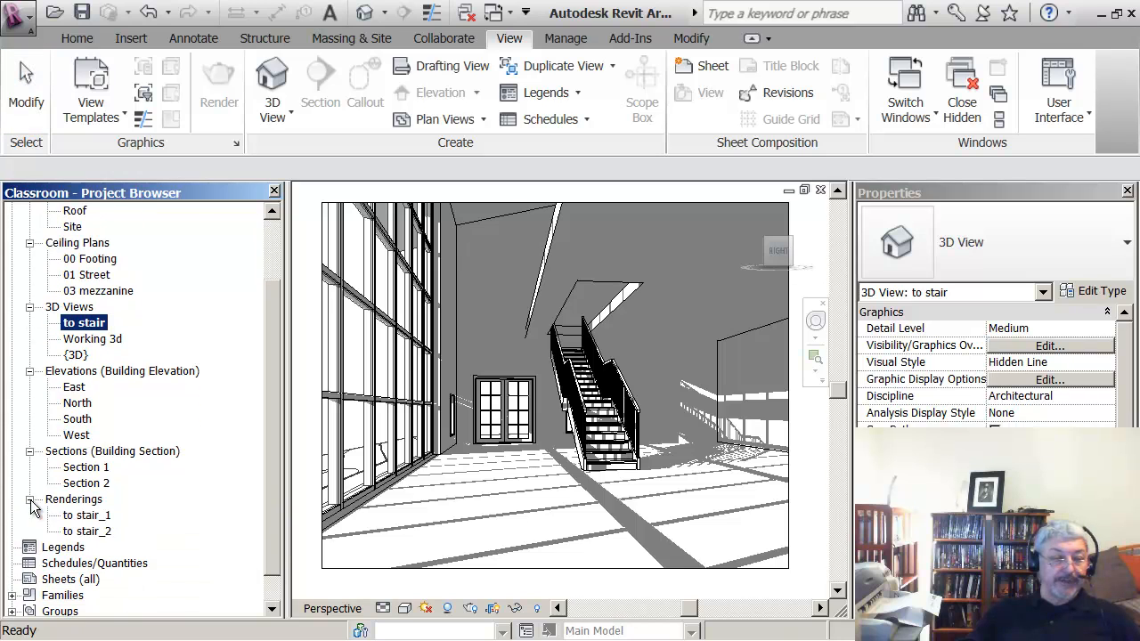
double_click(89, 516)
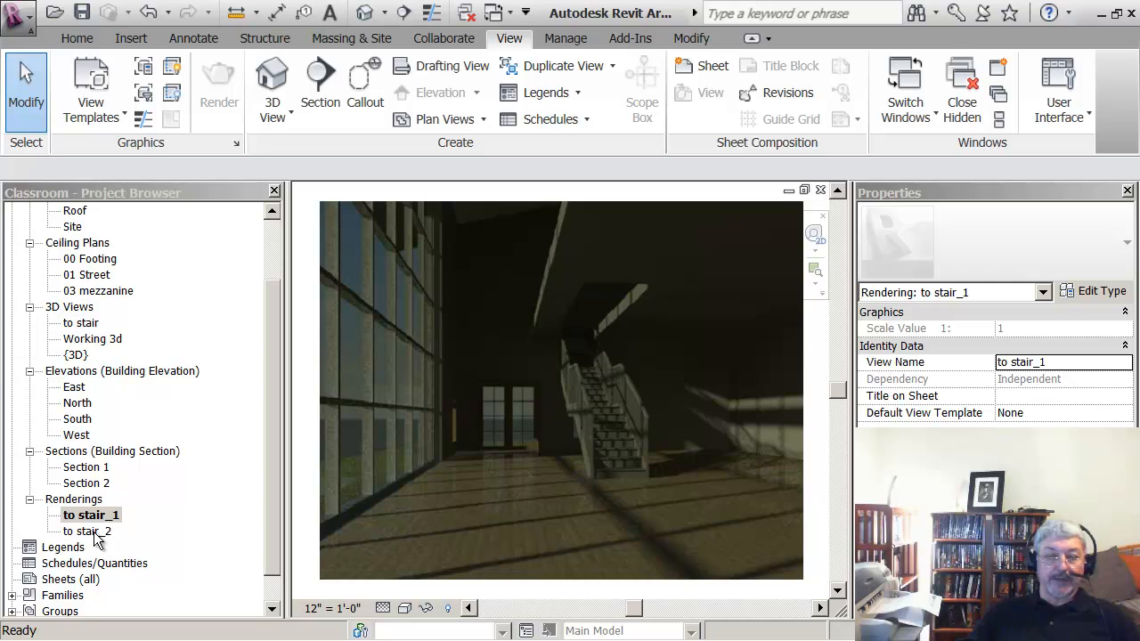
double_click(94, 532)
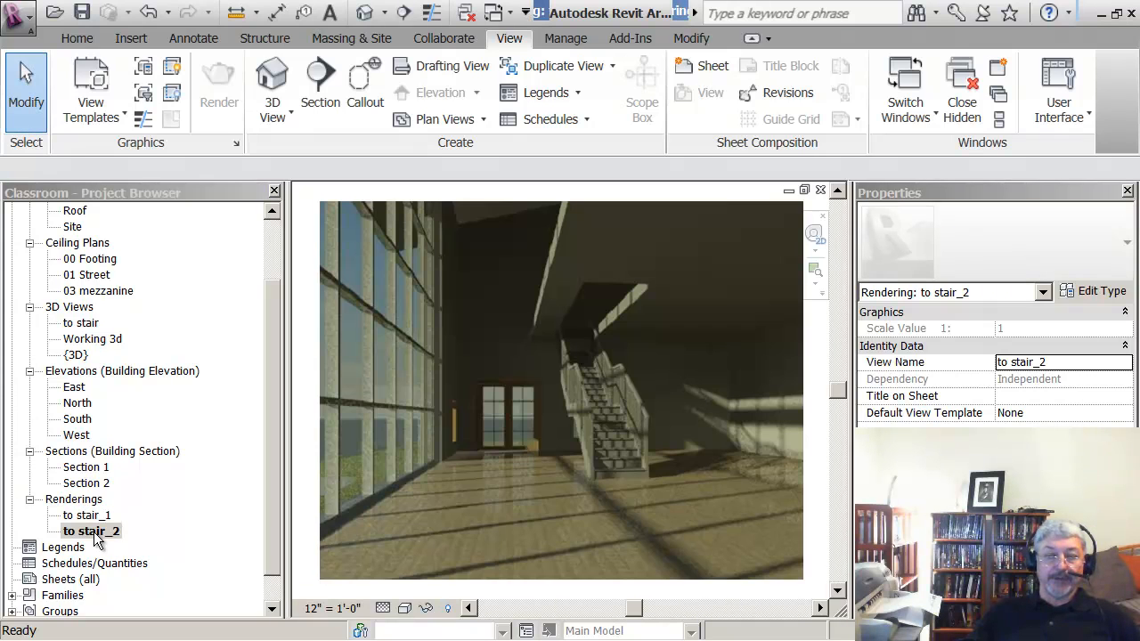